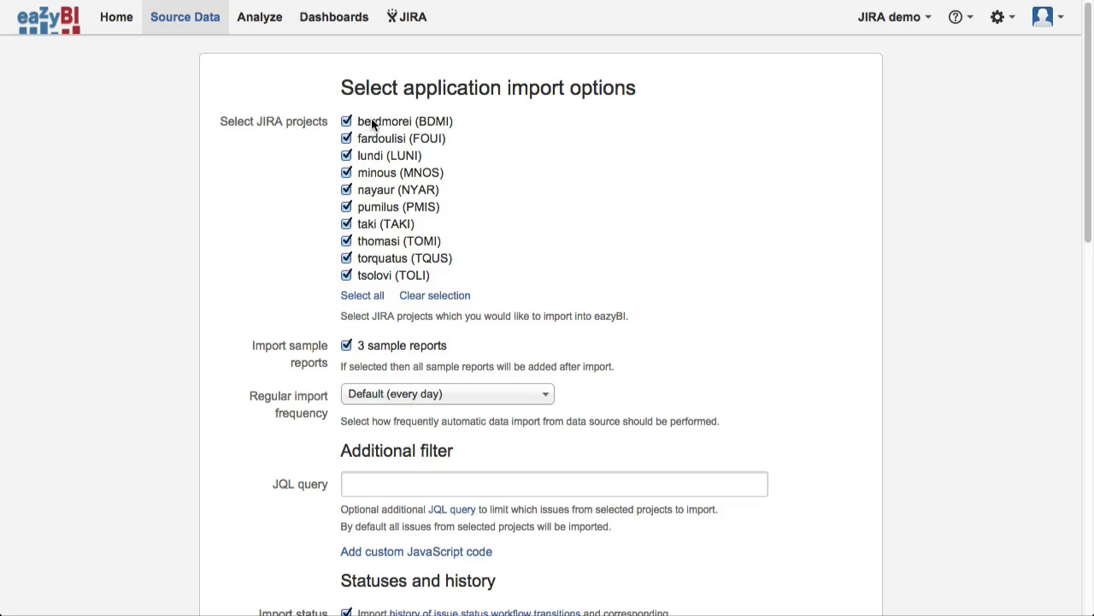
Import the selected JIRA projects and wait until the Issues cube shows imported less than a minute ago.
scroll(389, 267, "down", 3)
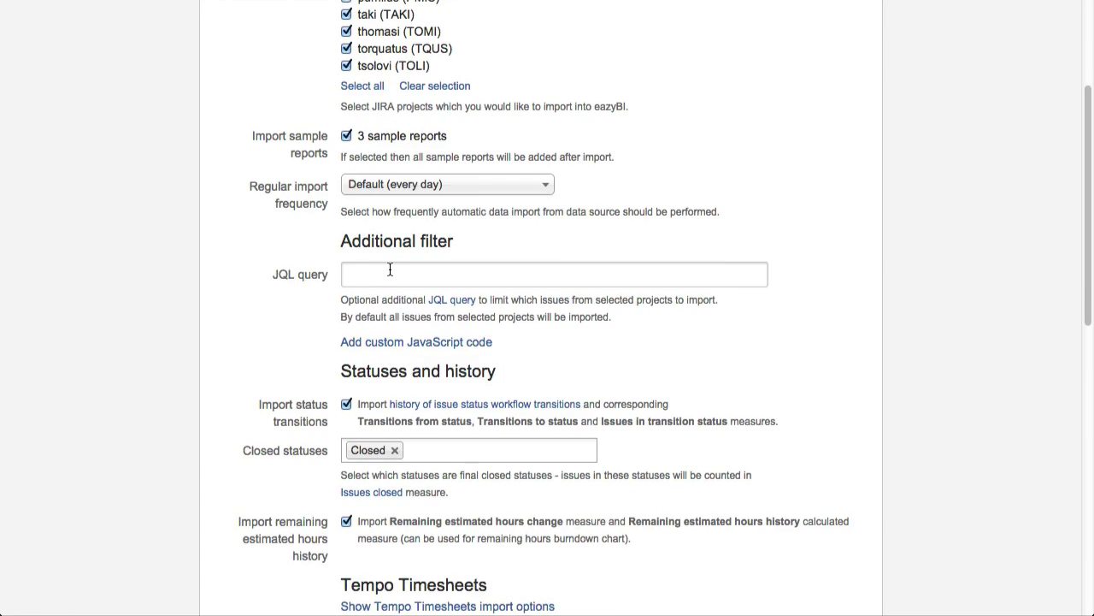
scroll(390, 269, "down", 9)
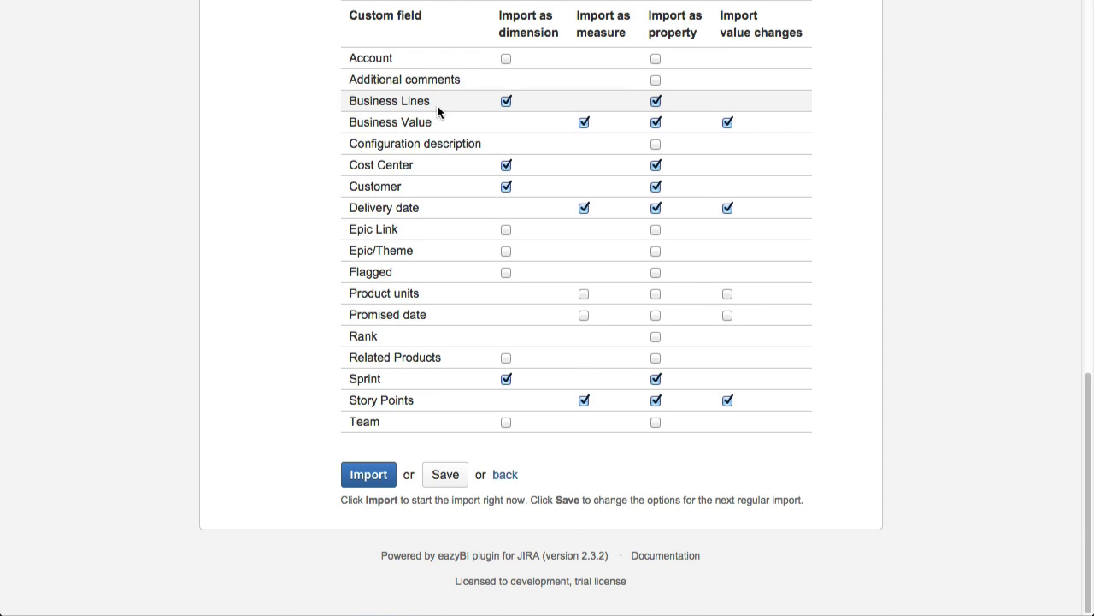
left_click(357, 478)
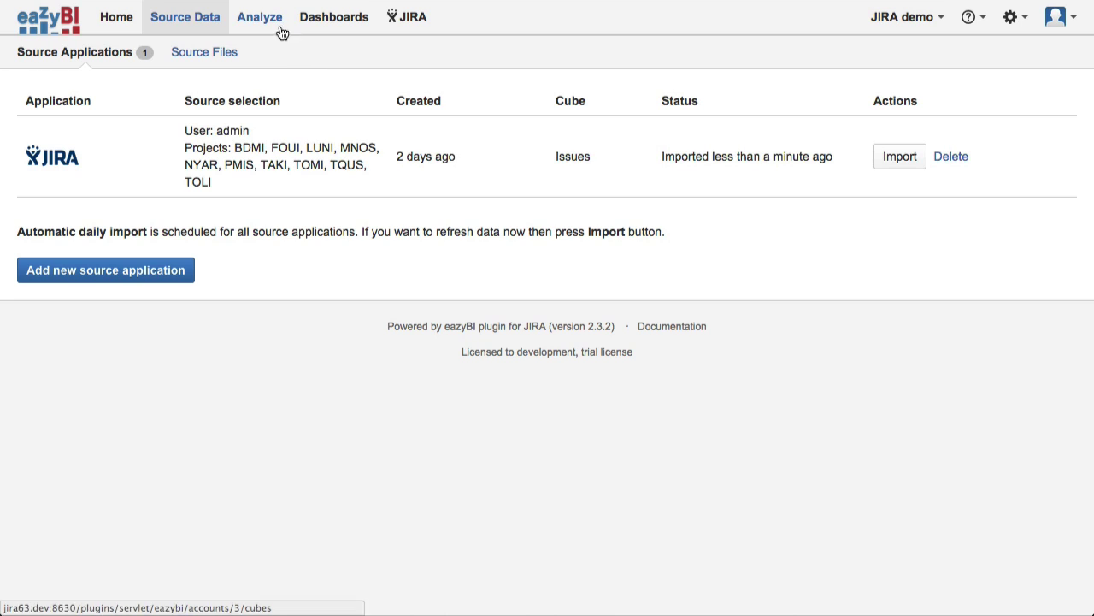
Open the 'Sample created vs resolved issues' report and review its chart, project and issue type filters.
left_click(275, 24)
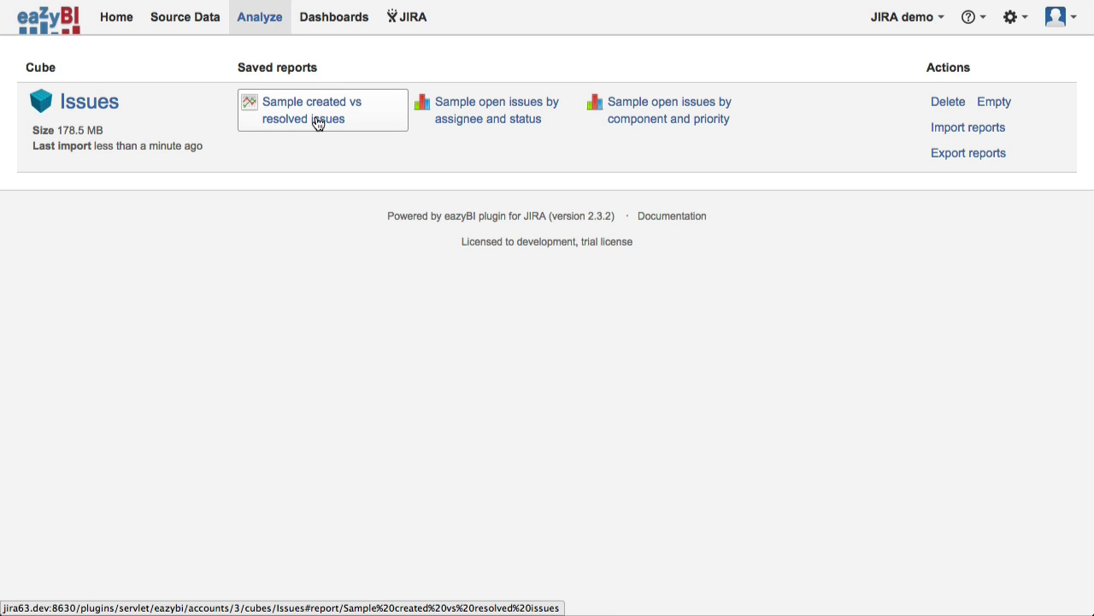
left_click(318, 123)
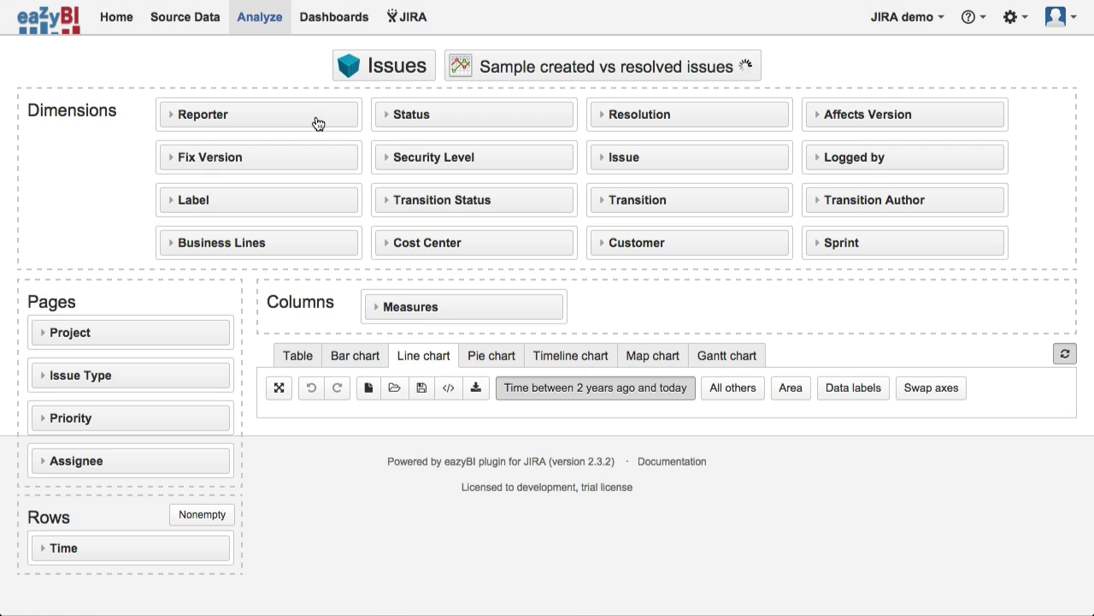
scroll(317, 123, "down", 3)
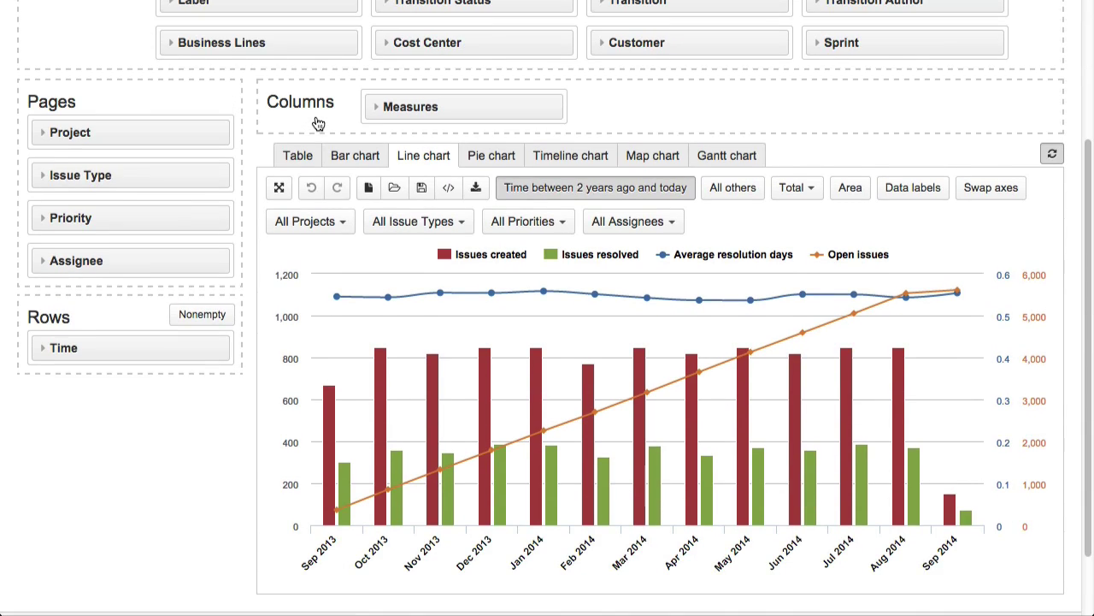
mouse_move(651, 300)
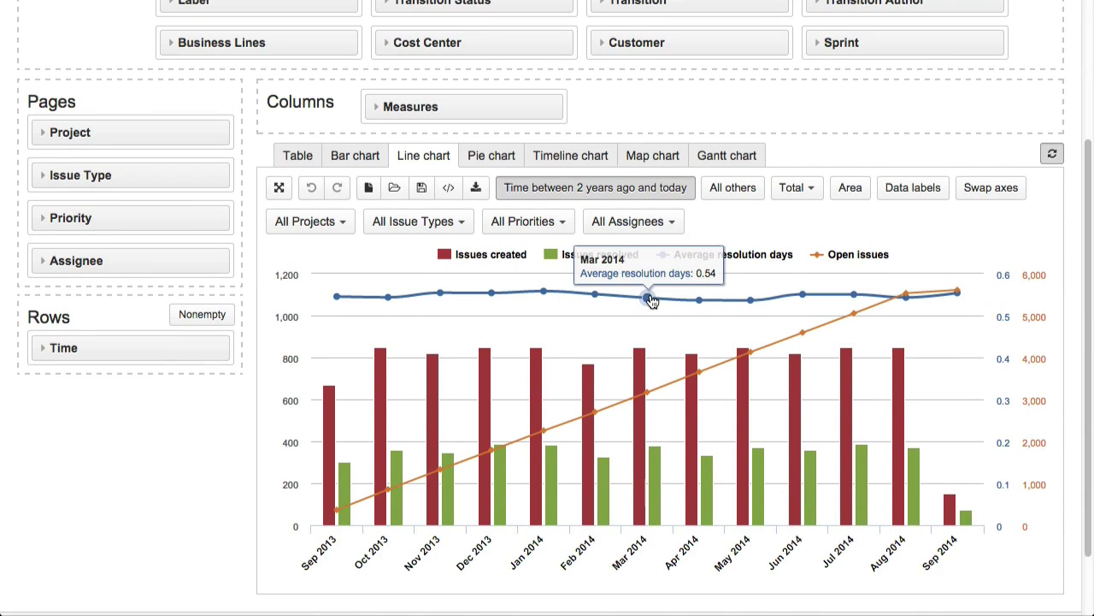
mouse_move(648, 396)
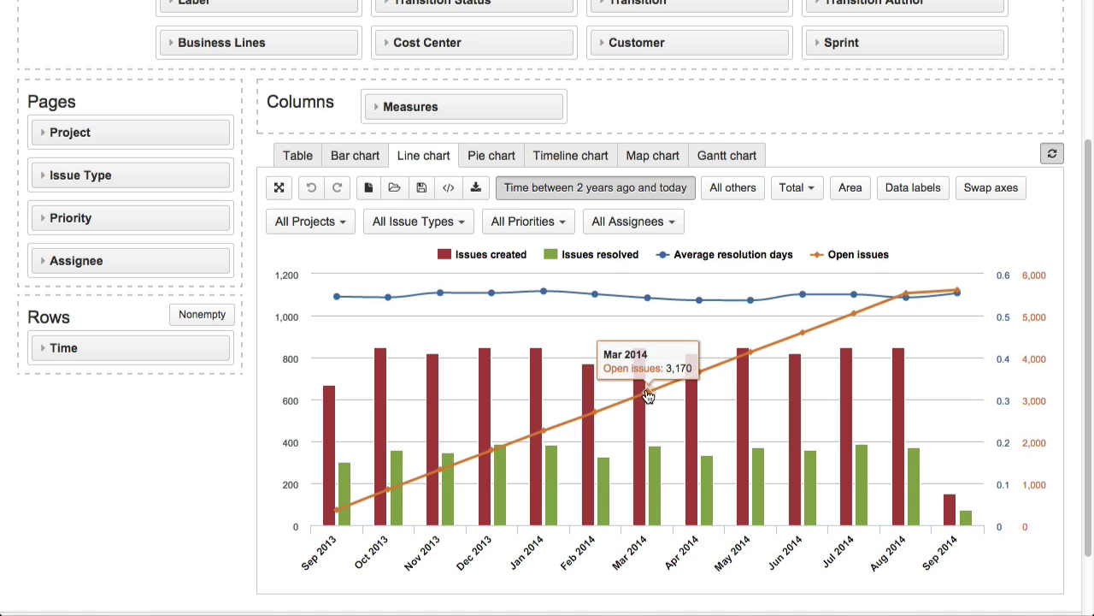
left_click(343, 224)
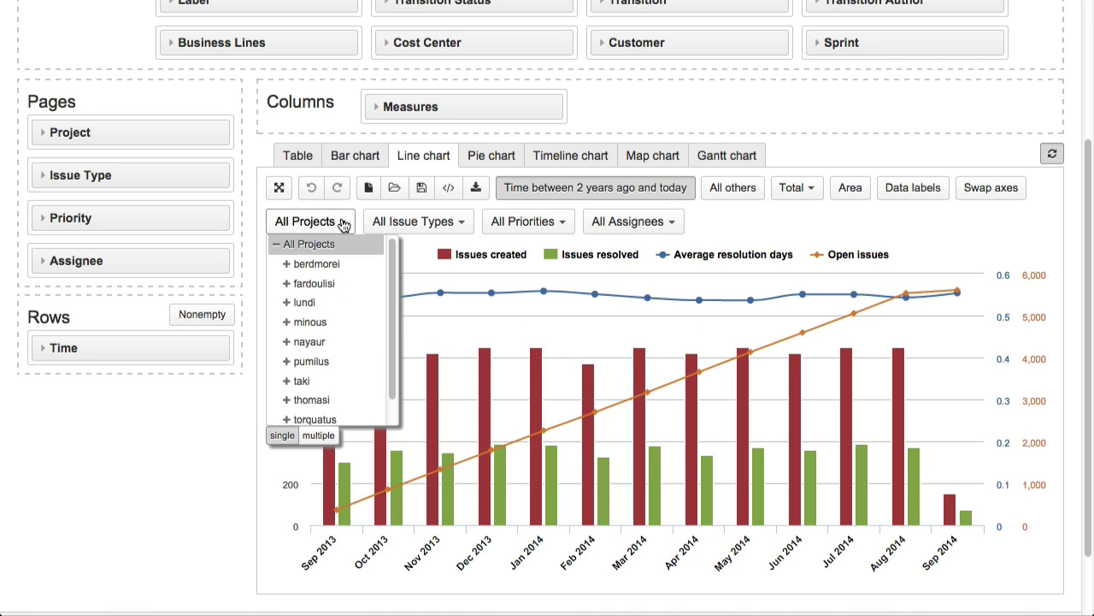
left_click(460, 222)
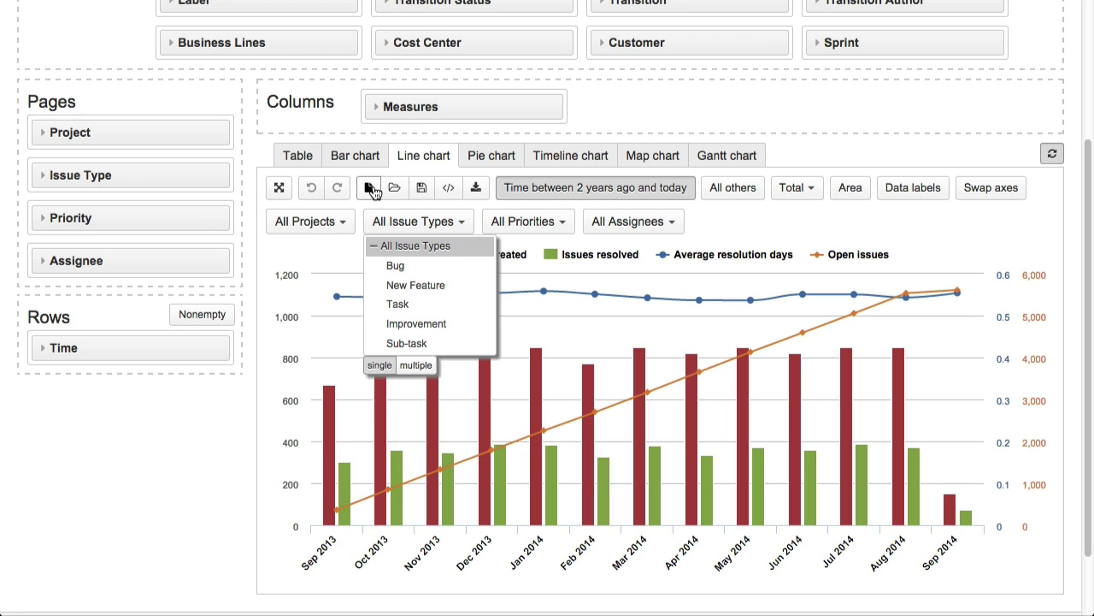
Create an empty Issues report with the Issues due measure in the columns.
left_click(370, 189)
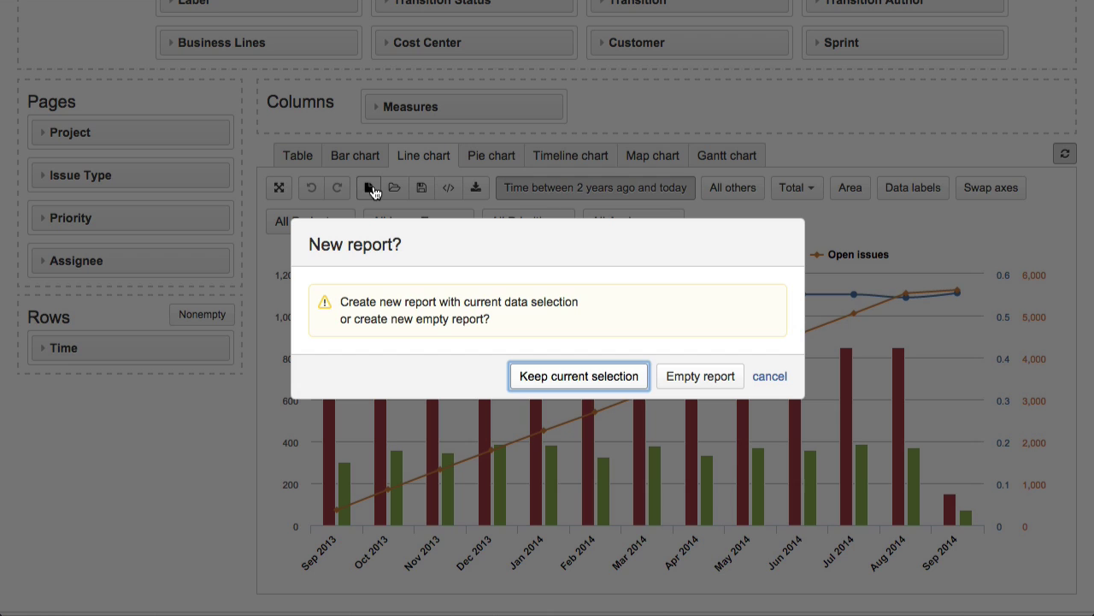
left_click(704, 383)
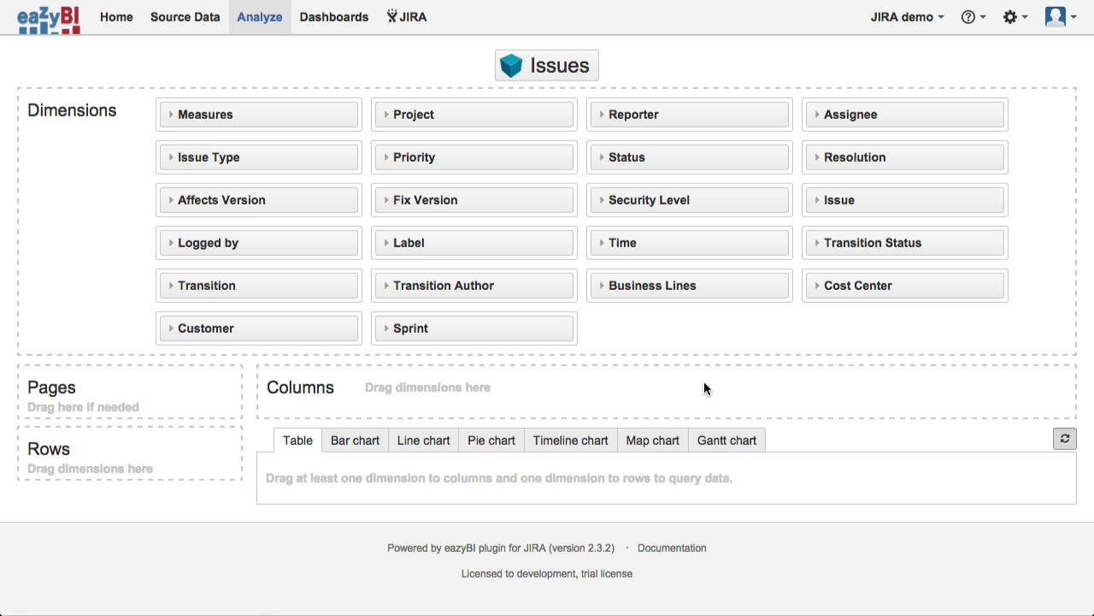
left_click(315, 117)
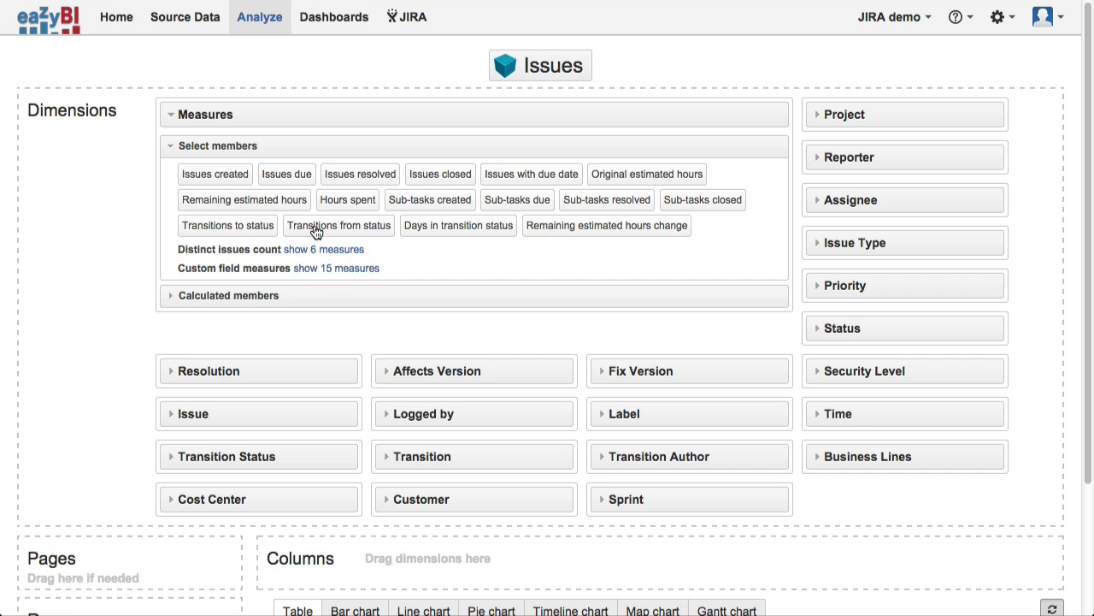
left_click(305, 181)
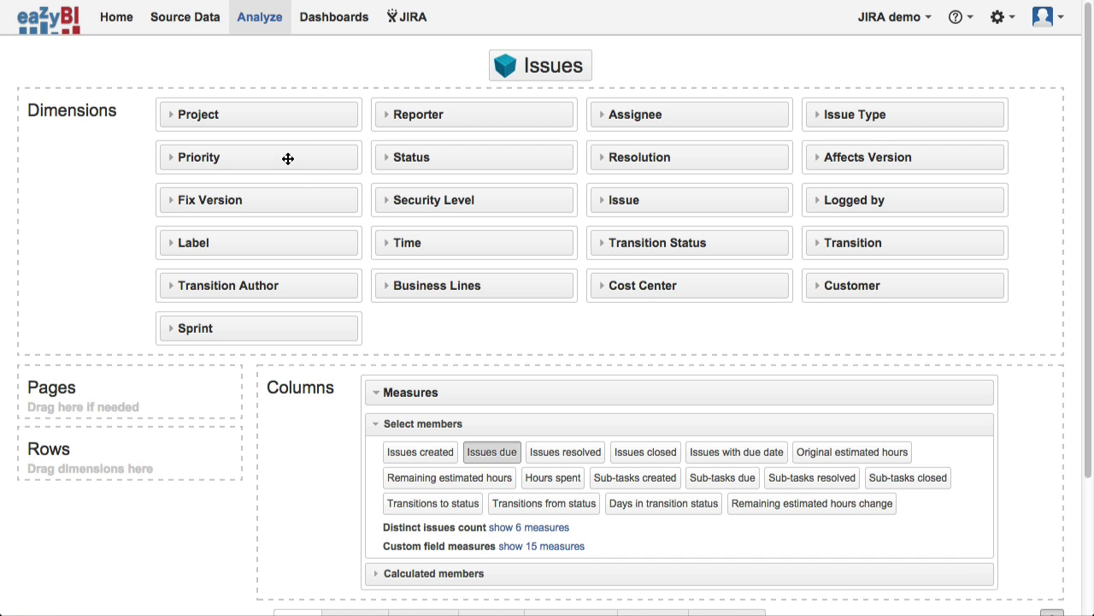
Put Priority in the rows as individual priorities, removing the All Priorities total row.
left_click_drag(288, 159, 167, 466)
scroll(337, 484, "down", 3)
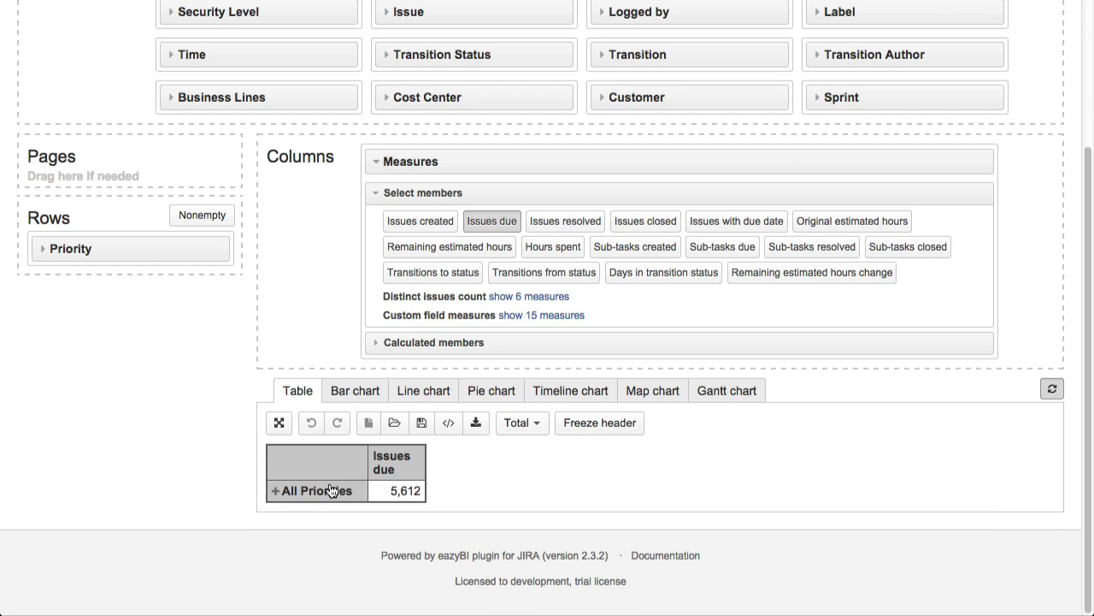
left_click(274, 492)
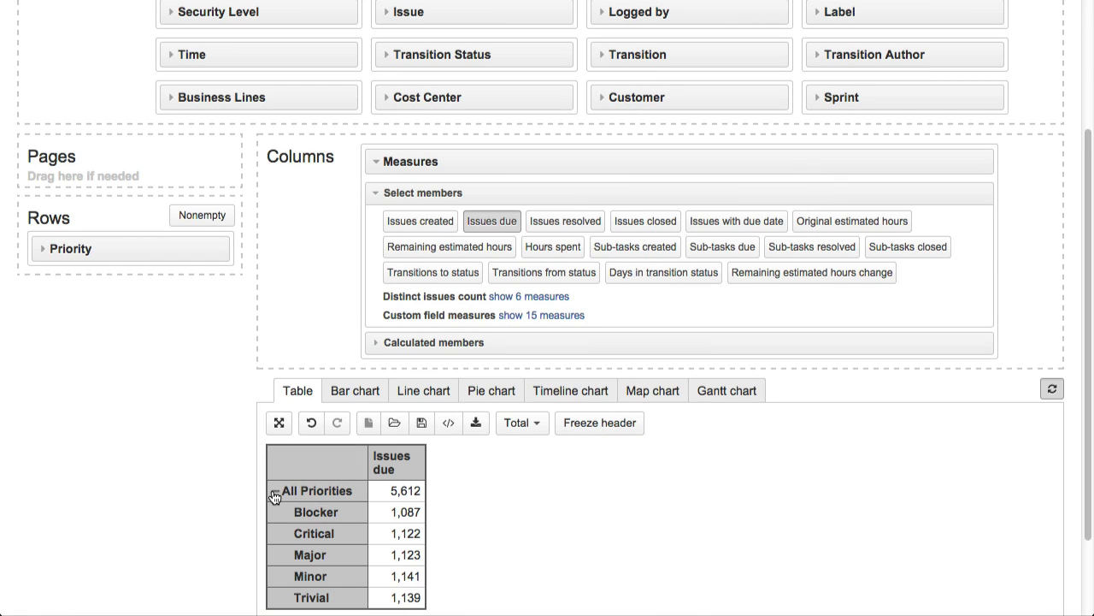
left_click(337, 493)
mouse_move(389, 539)
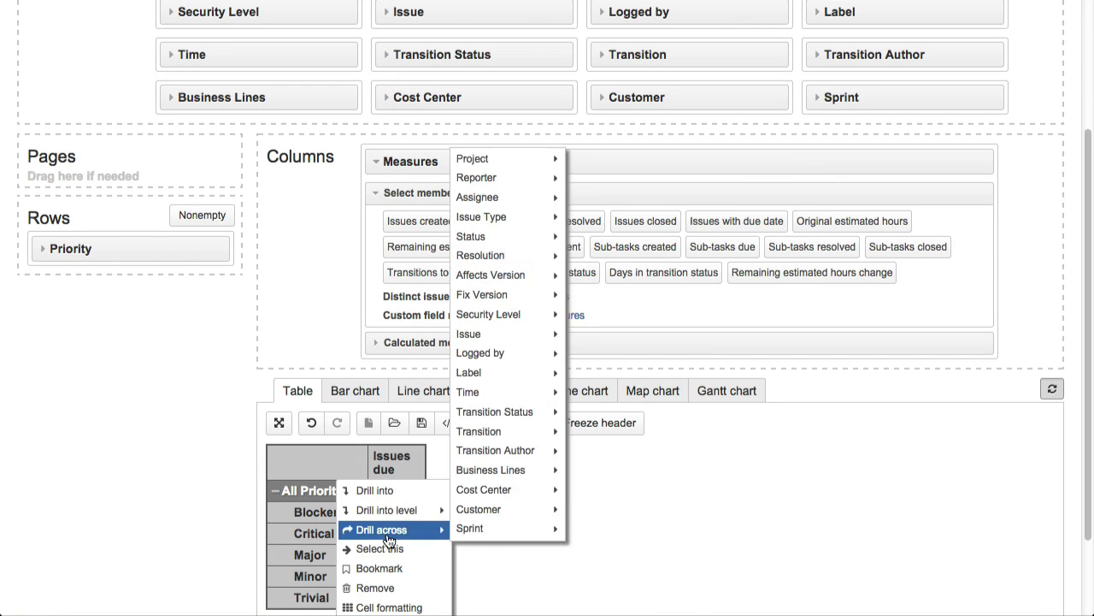
left_click(412, 590)
scroll(389, 402, "up", 2)
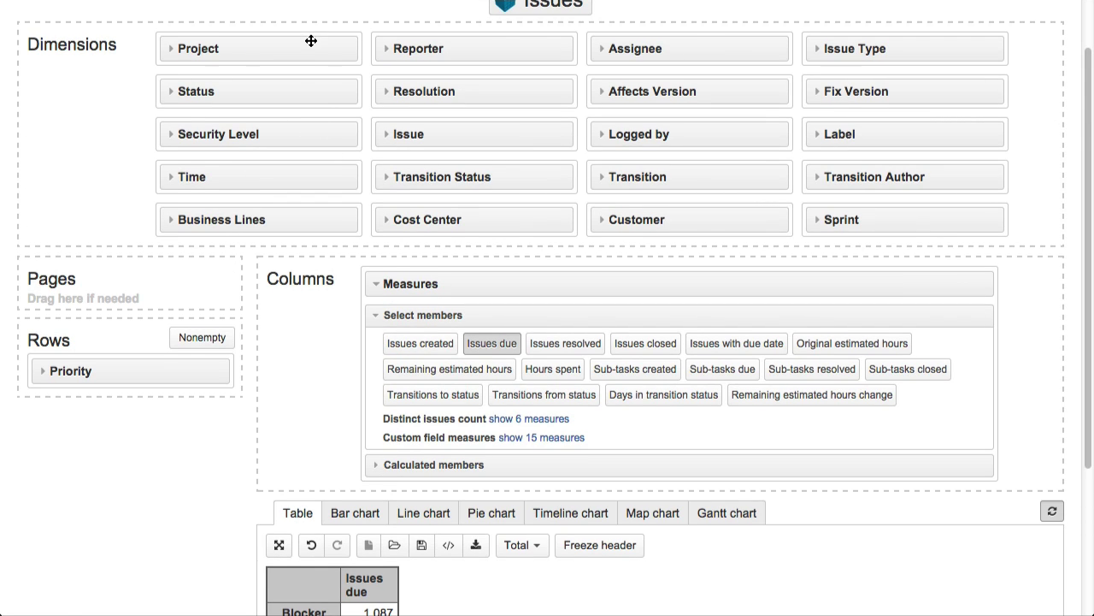
Add Project as a page filter set to All Projects.
left_click_drag(311, 39, 103, 323)
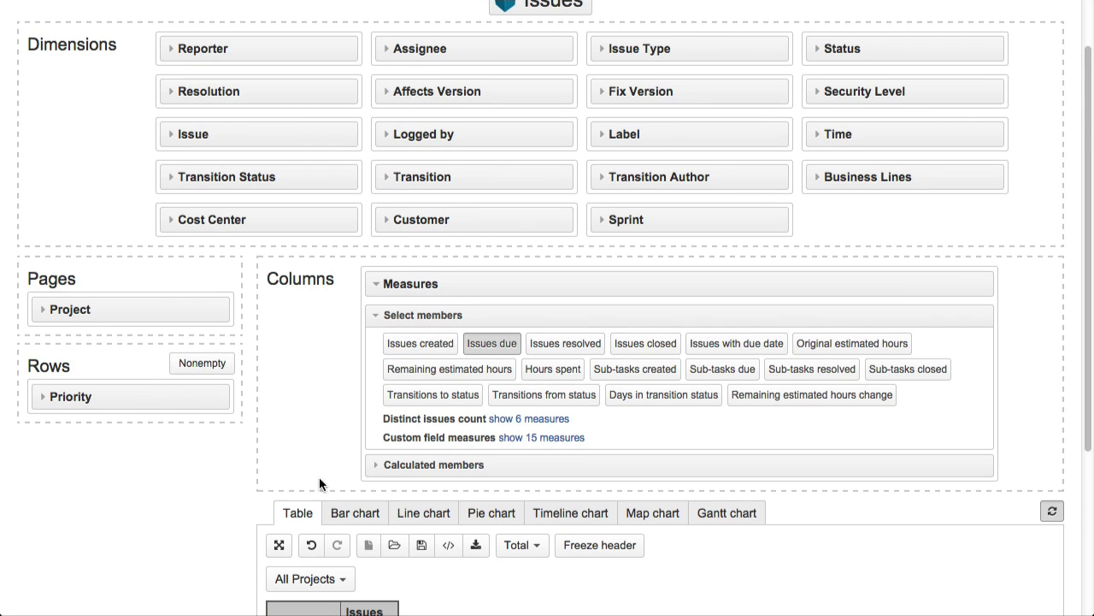
left_click(343, 578)
scroll(342, 579, "down", 3)
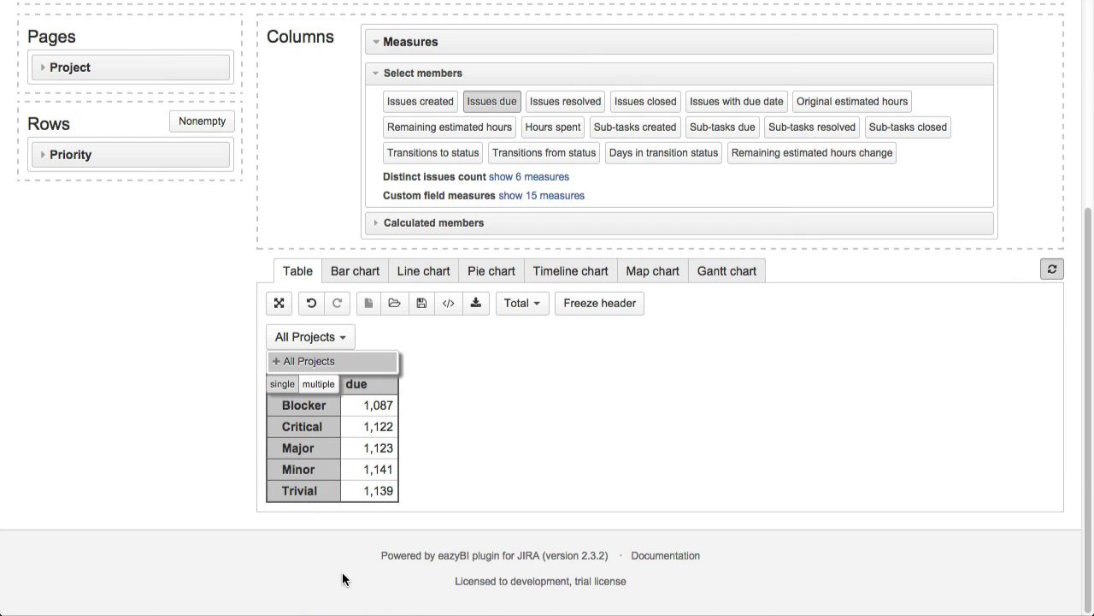
left_click(276, 361)
left_click(289, 360)
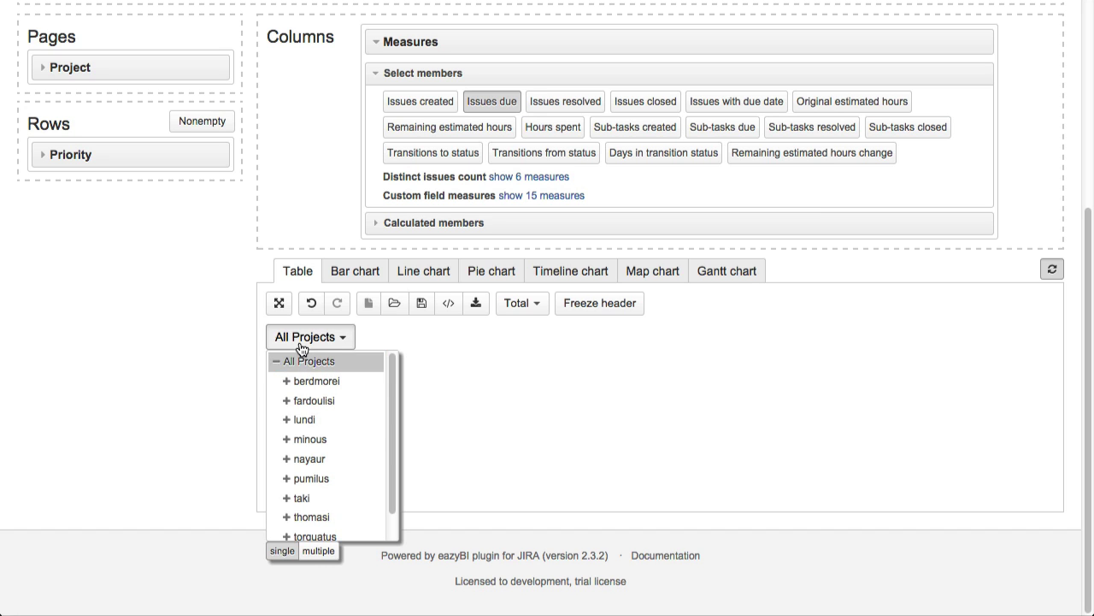
left_click(305, 342)
scroll(575, 300, "up", 5)
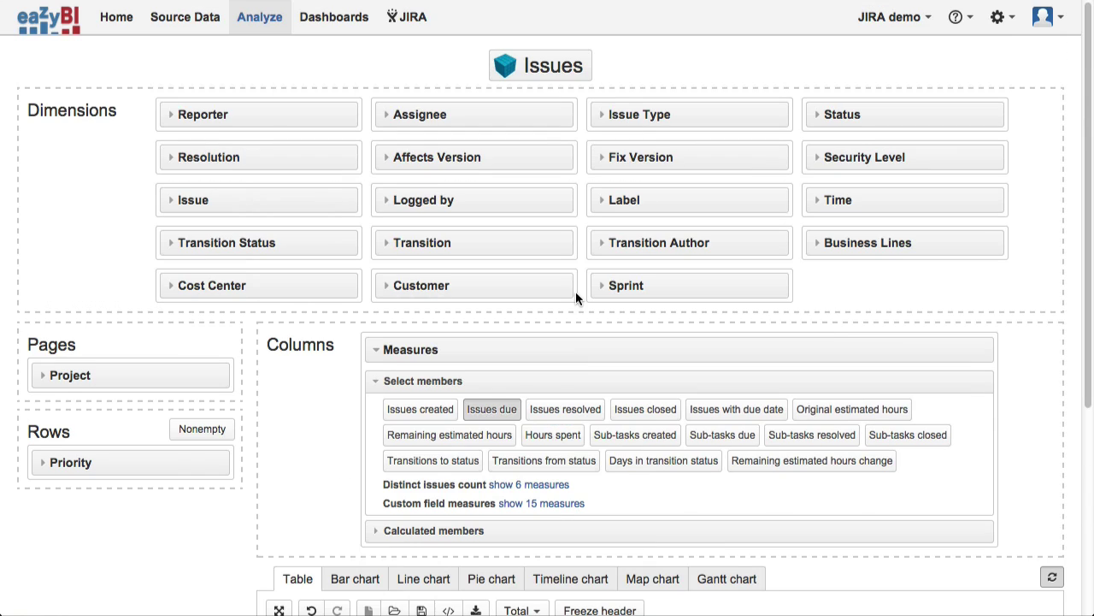
Add Assignee to the rows under each priority, removing the All Assignees total rows.
left_click_drag(480, 116, 146, 513)
scroll(452, 472, "down", 4)
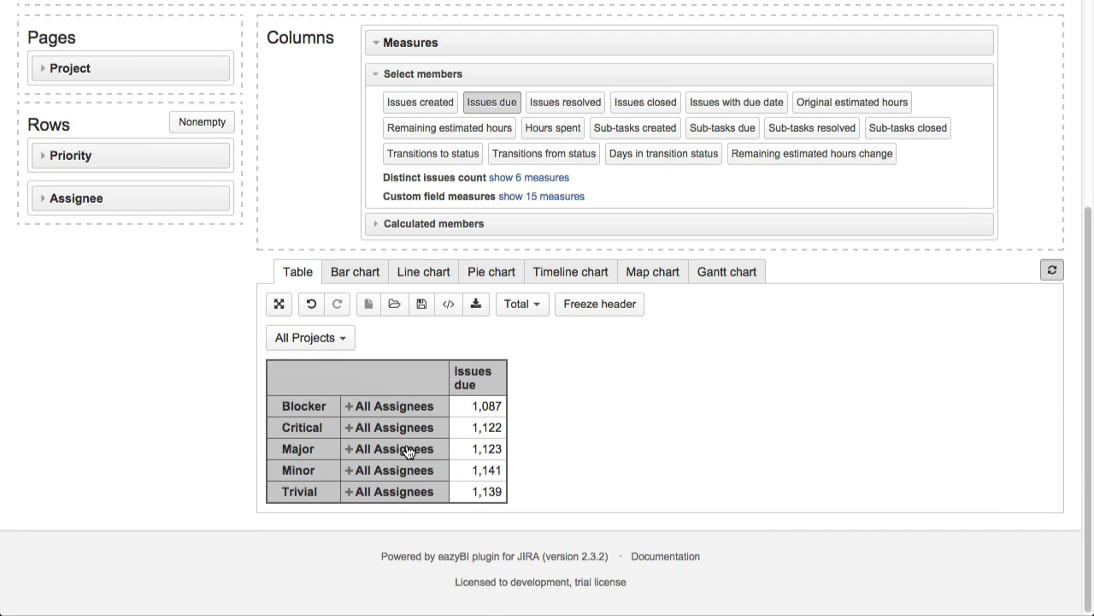
left_click(349, 407)
left_click(372, 412)
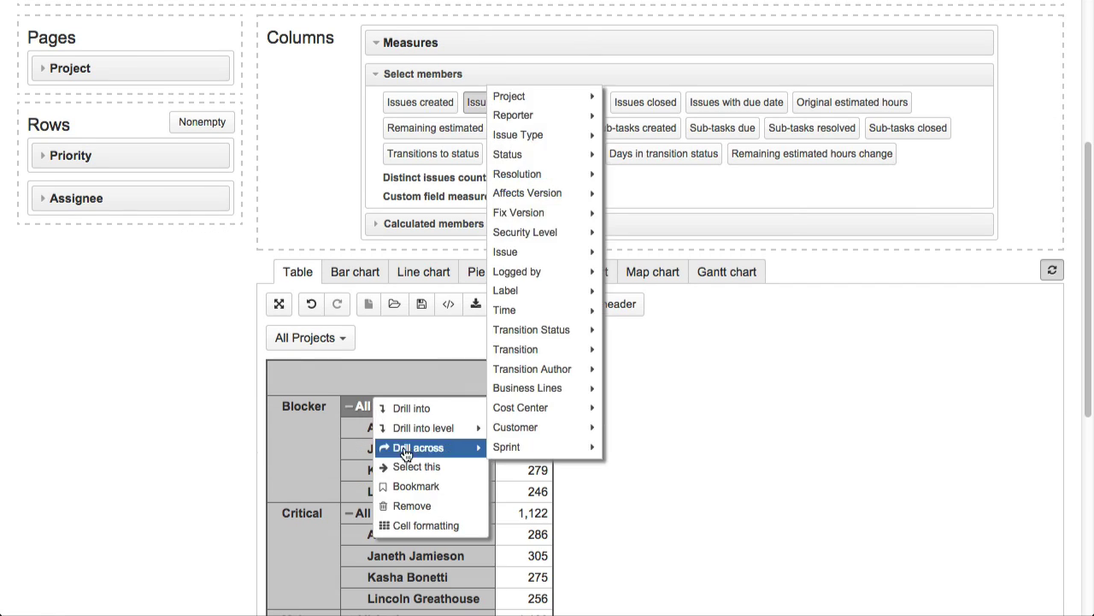
left_click(439, 507)
scroll(648, 361, "up", 5)
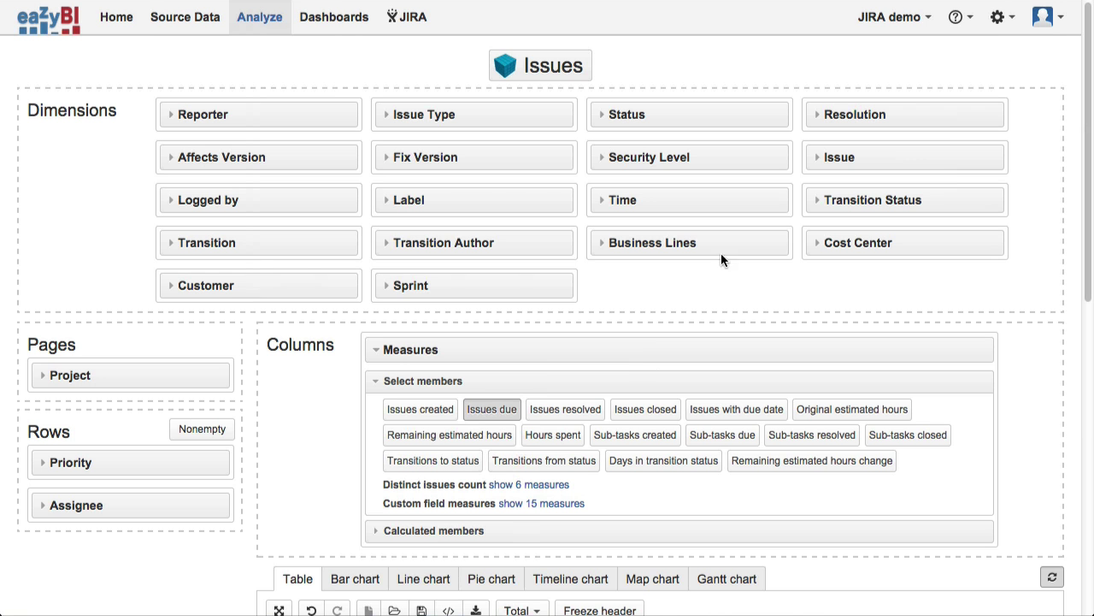
Add Status to the columns showing all members at the Status hierarchy level.
left_click_drag(695, 118, 709, 508)
left_click(697, 347)
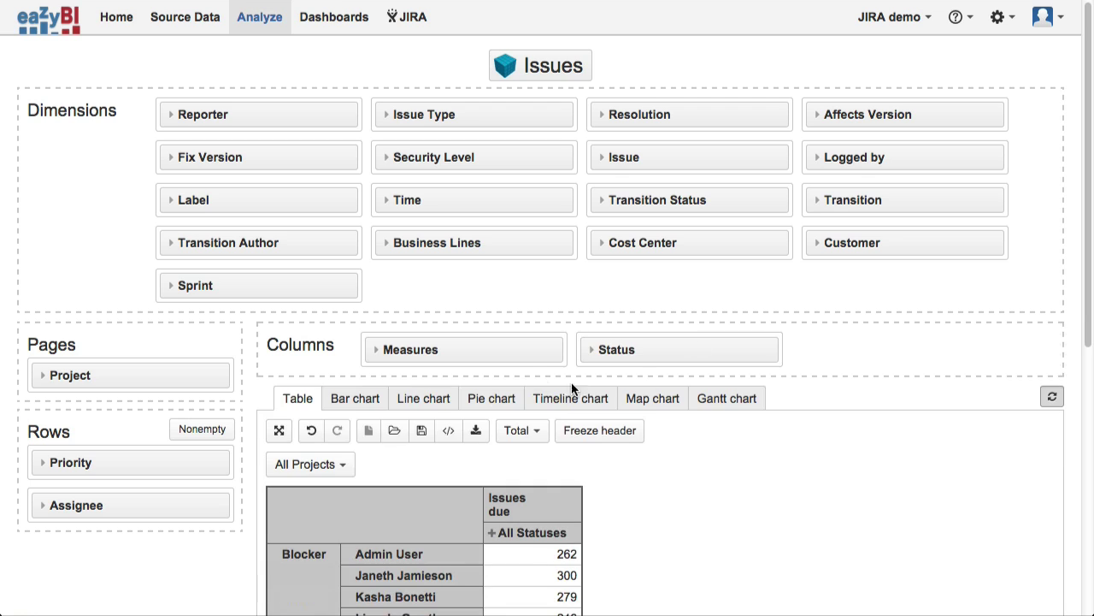
left_click(601, 348)
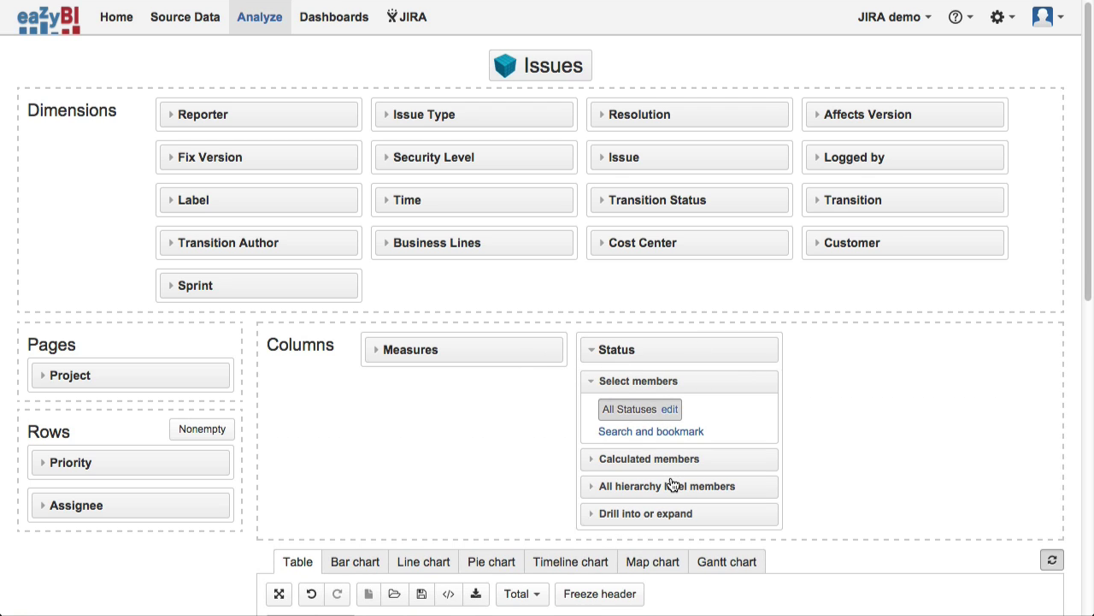
left_click(674, 485)
left_click(617, 477)
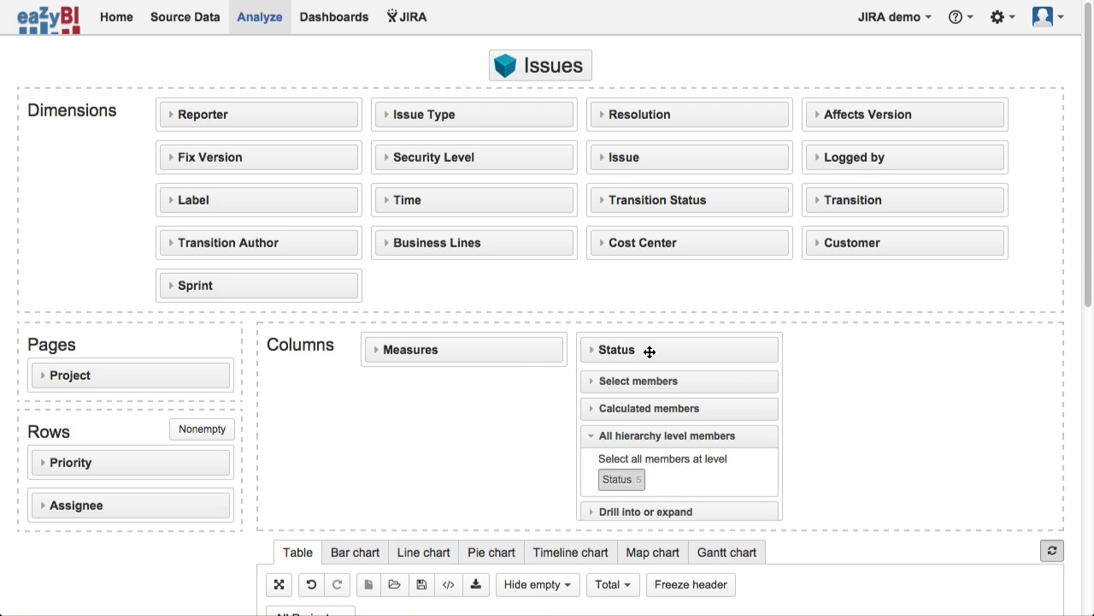
Hide empty status columns, leaving only Open, In Progress and Reopened.
left_click(650, 354)
scroll(662, 356, "down", 3)
left_click(576, 270)
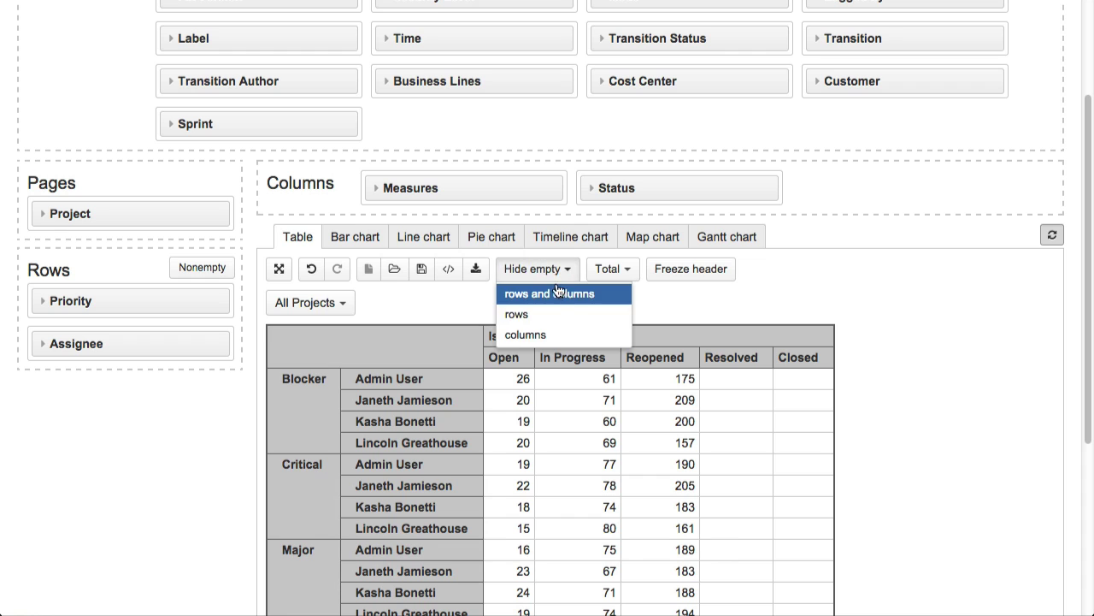
left_click(556, 333)
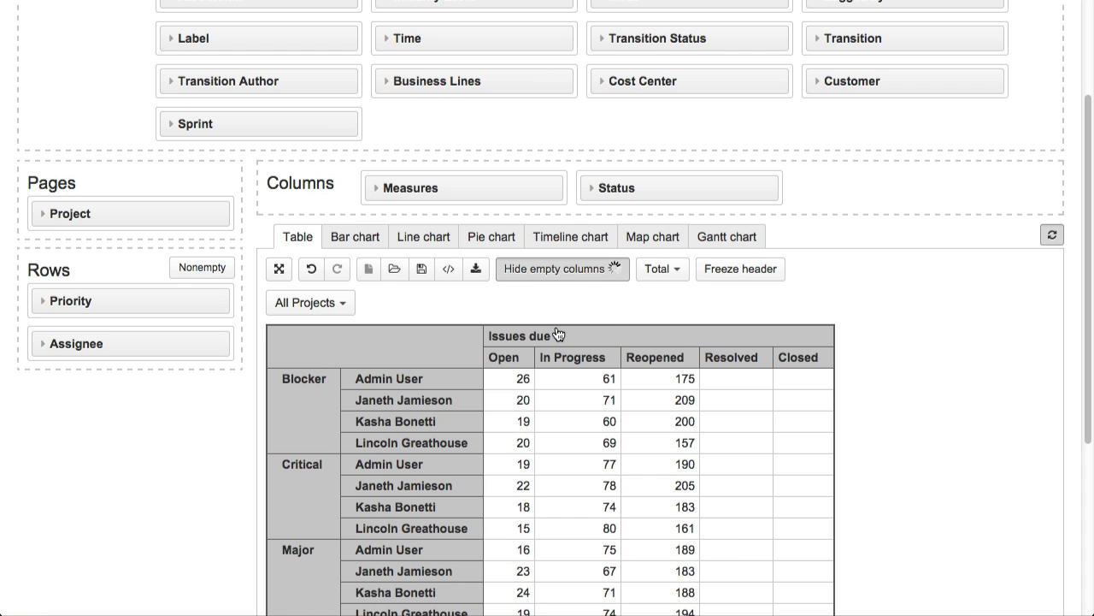
Drill through the first Open count of 26 to review the underlying issues.
left_click(516, 382)
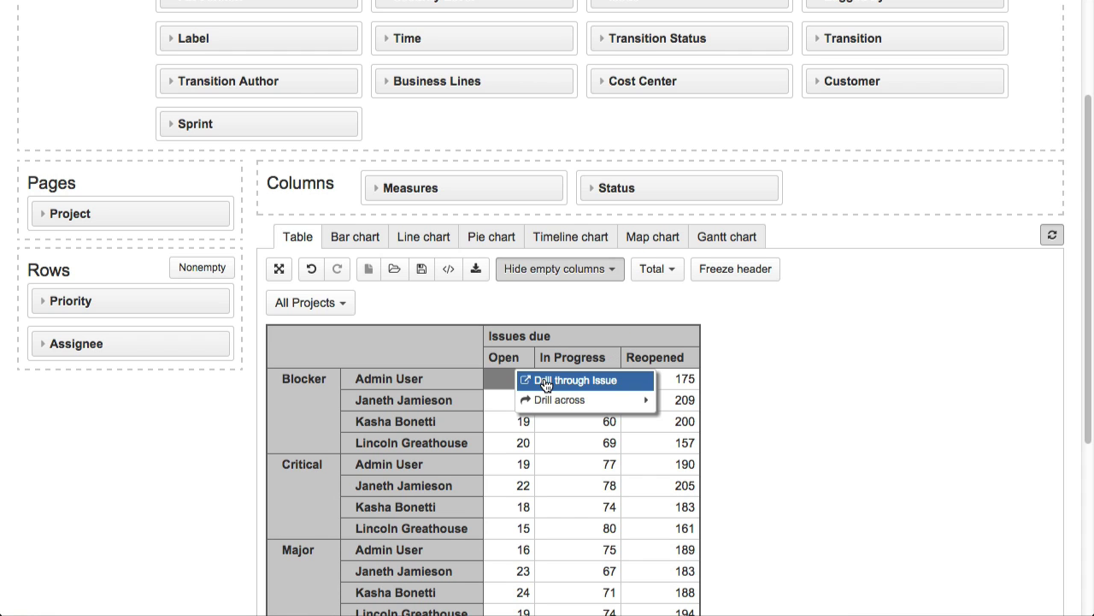
left_click(546, 383)
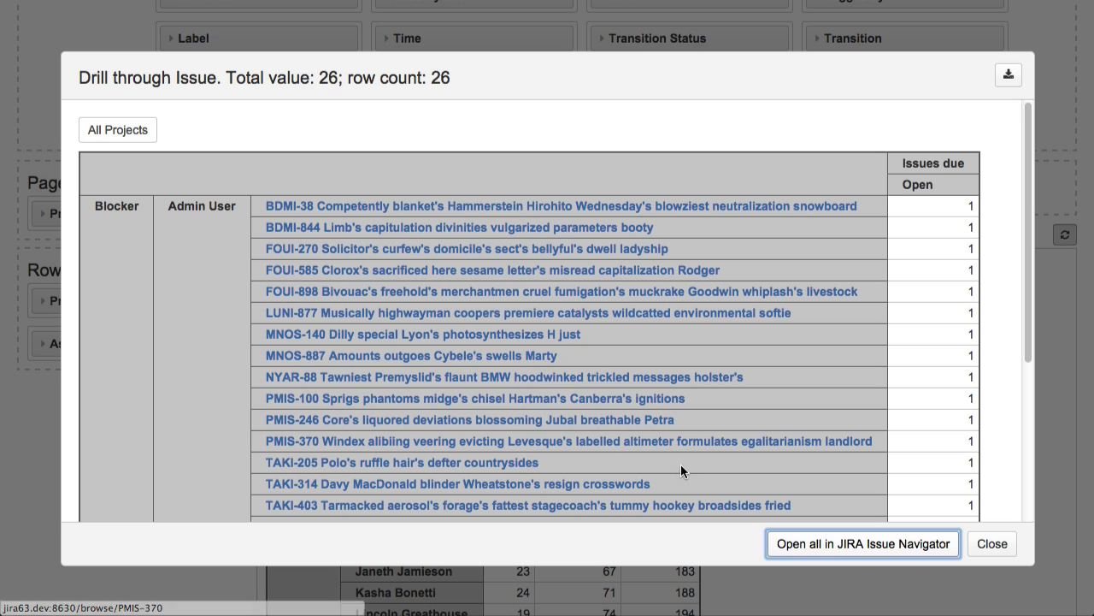
left_click(991, 544)
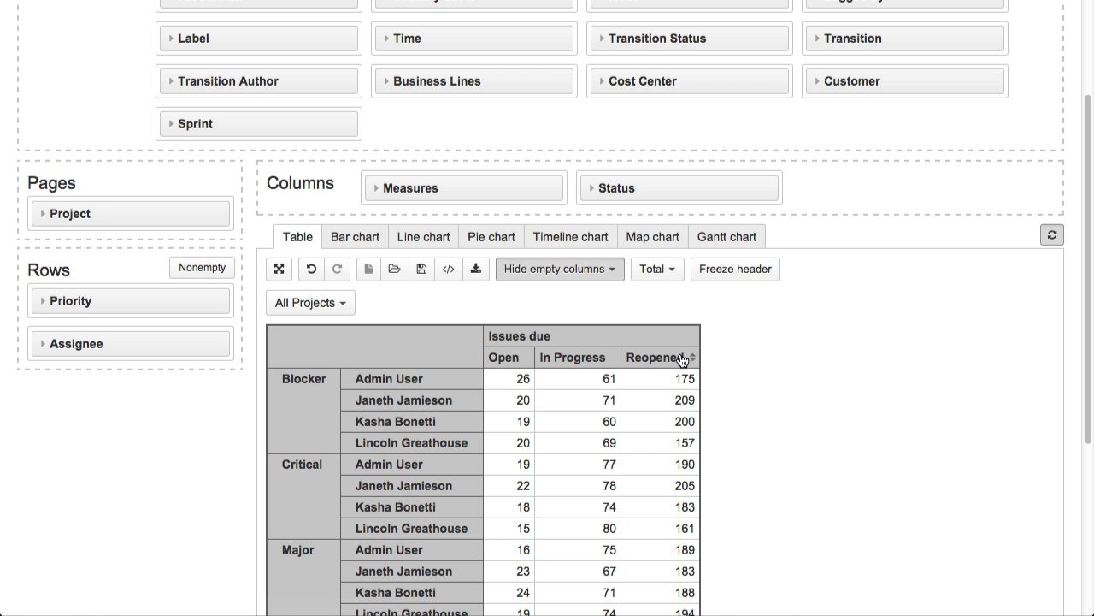
Add a Reopened cell formatting rule with minimum 180 and a dark red background.
left_click(683, 359)
left_click(743, 517)
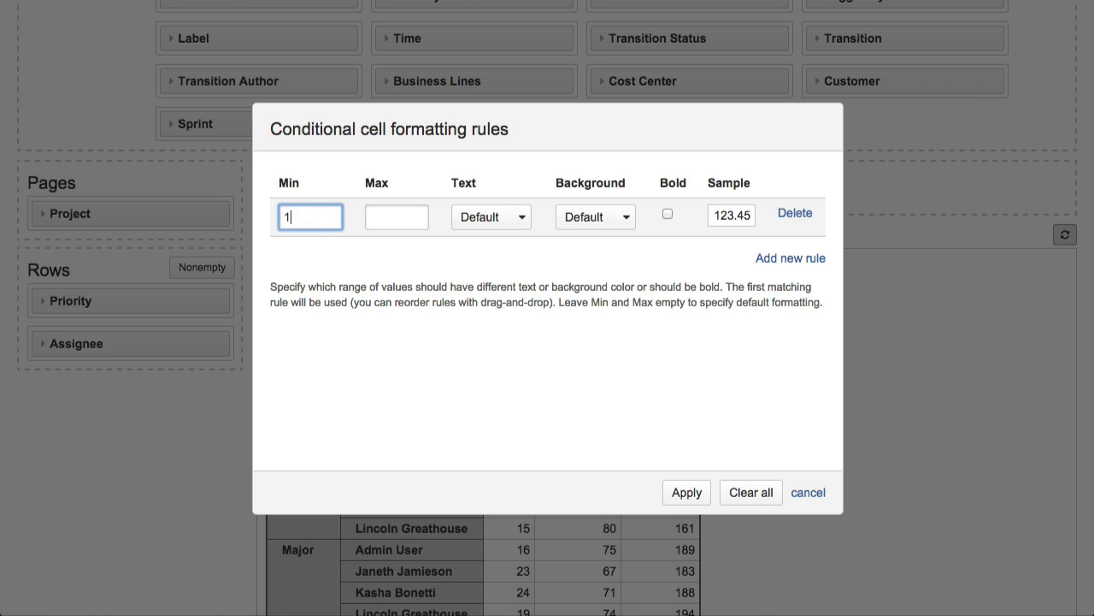
left_click(590, 216)
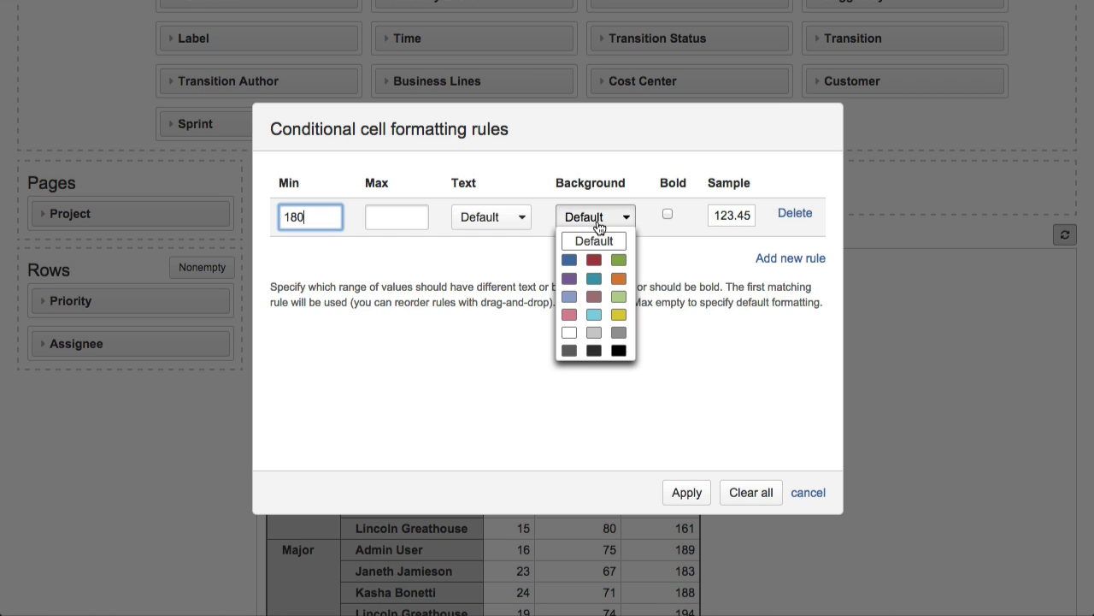
left_click(594, 260)
left_click(687, 494)
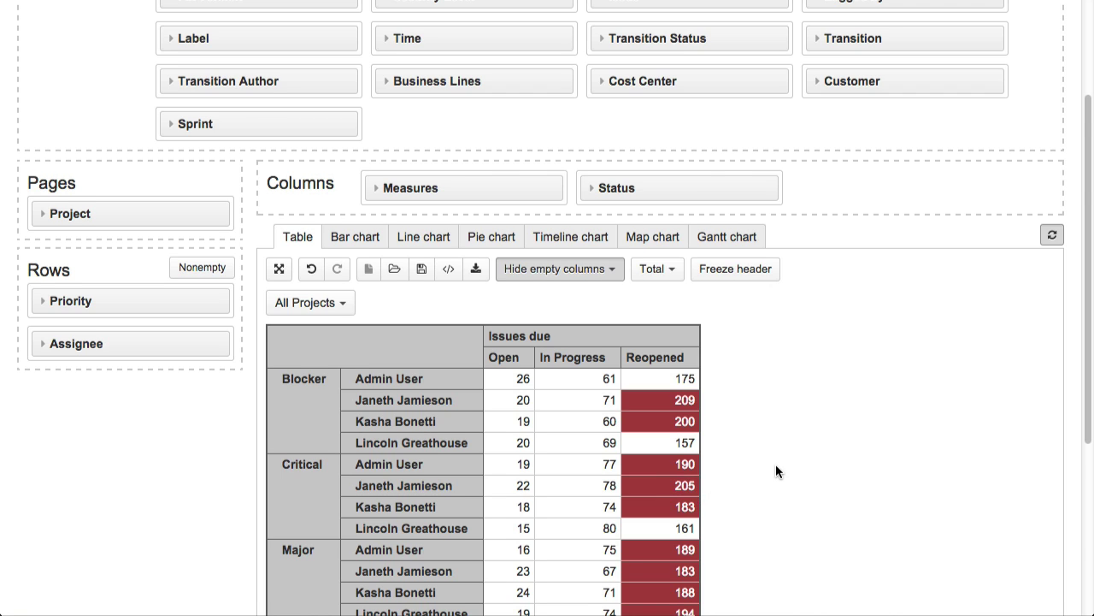
Display the report as a full-page stacked bar chart.
scroll(775, 464, "down", 2)
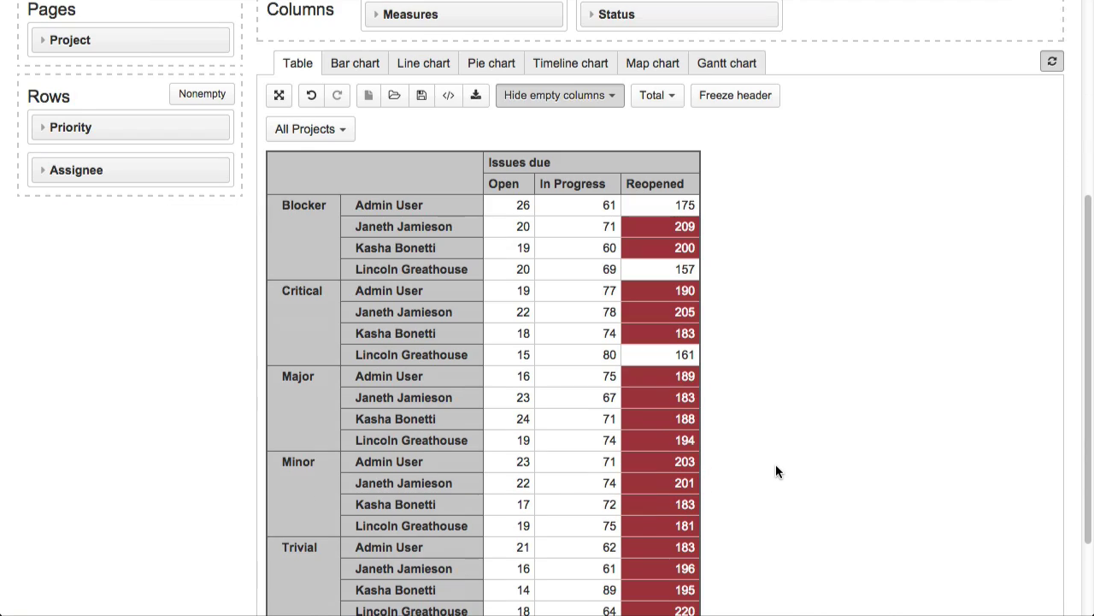
left_click(363, 65)
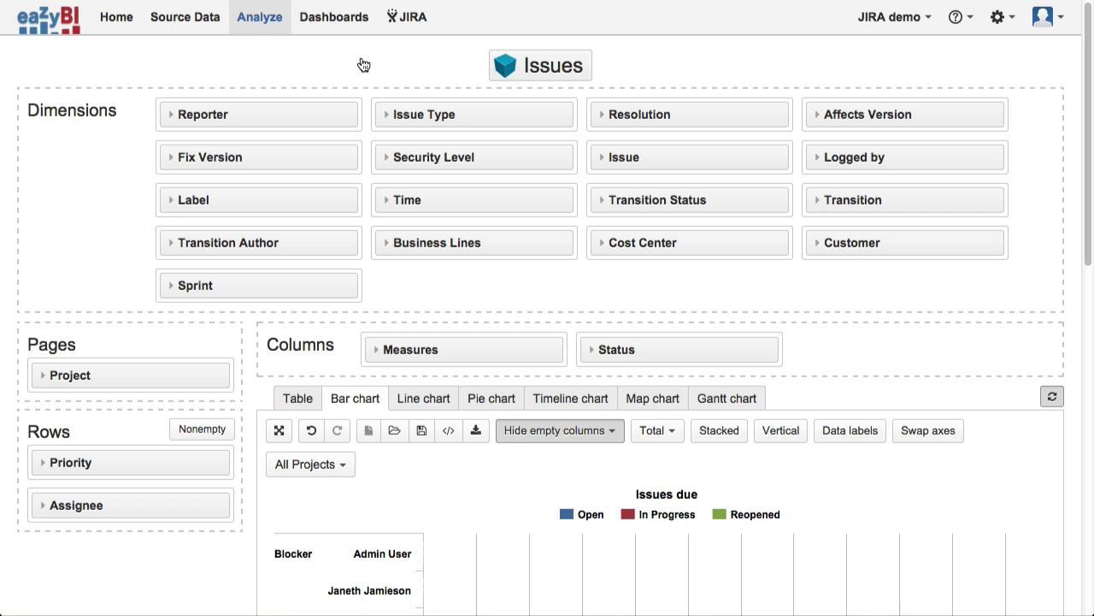
left_click(277, 430)
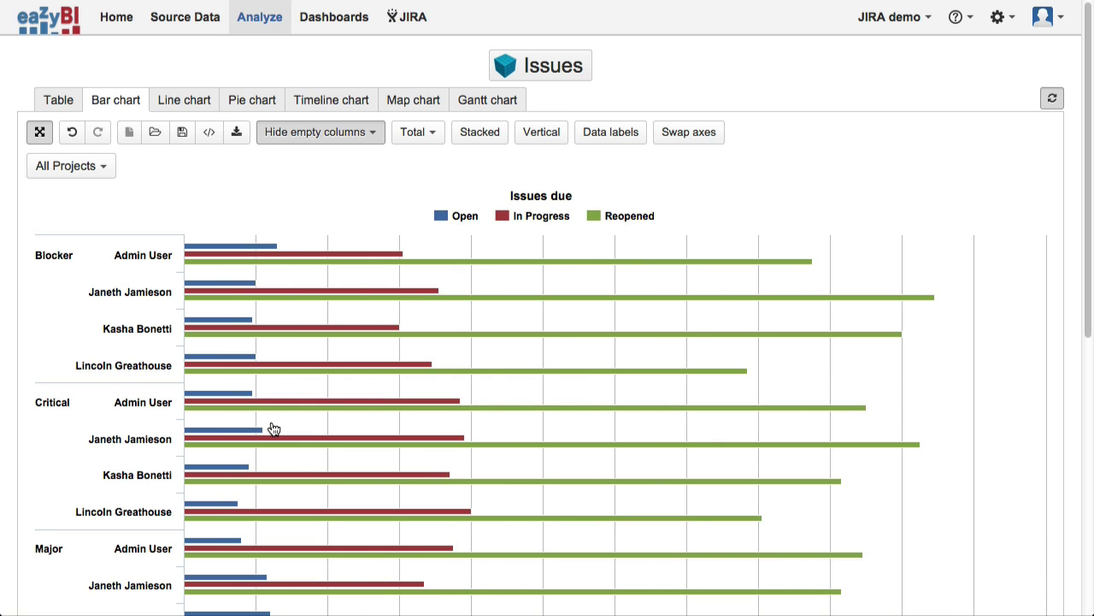
left_click(480, 134)
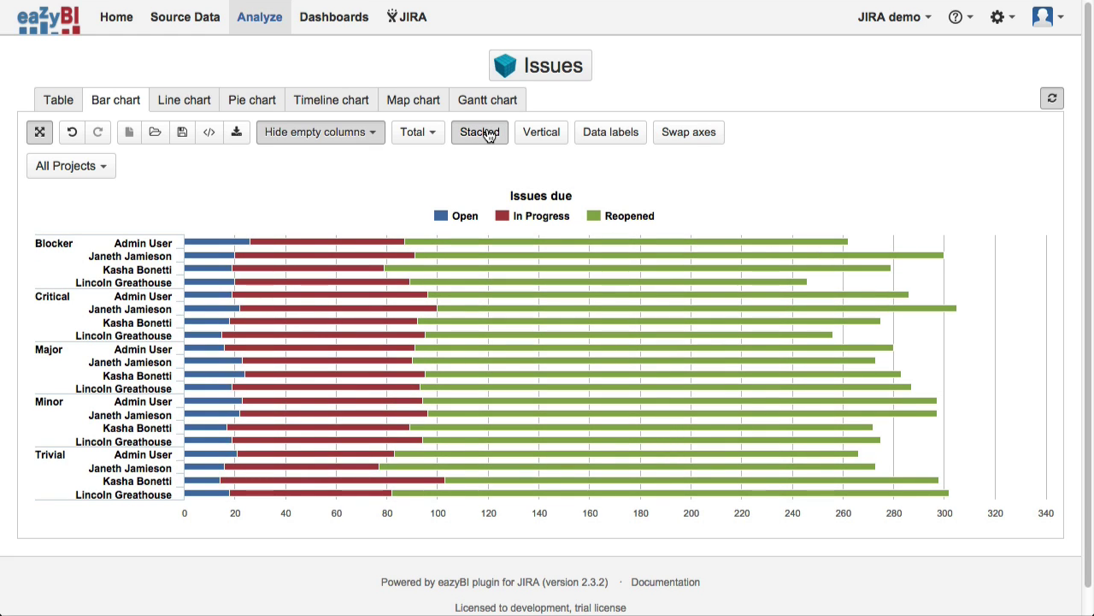
Recolour the Reopened series purple.
left_click(592, 219)
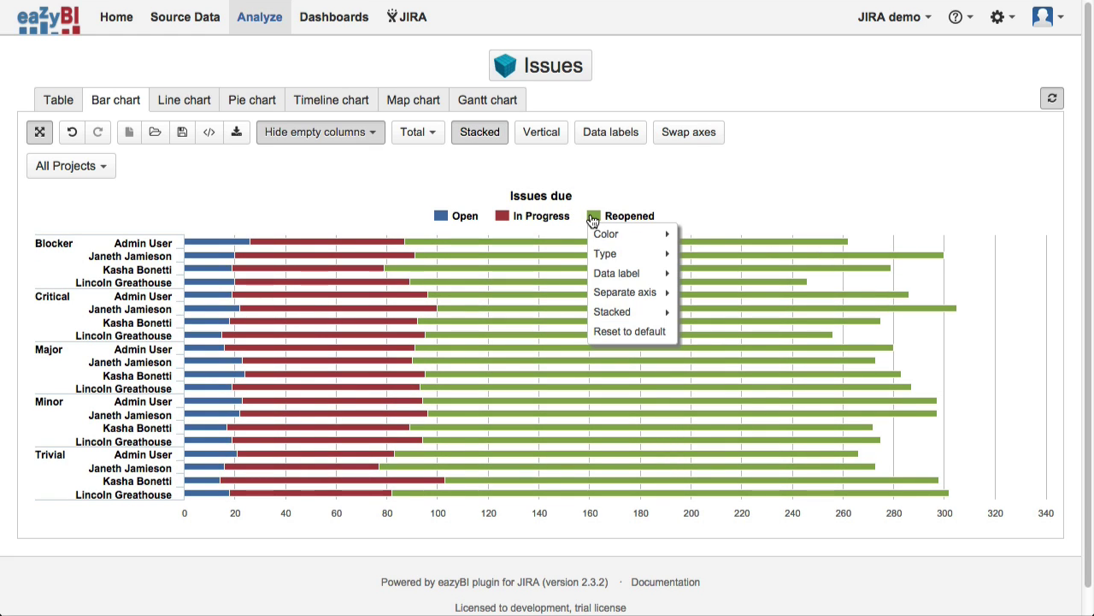
mouse_move(609, 236)
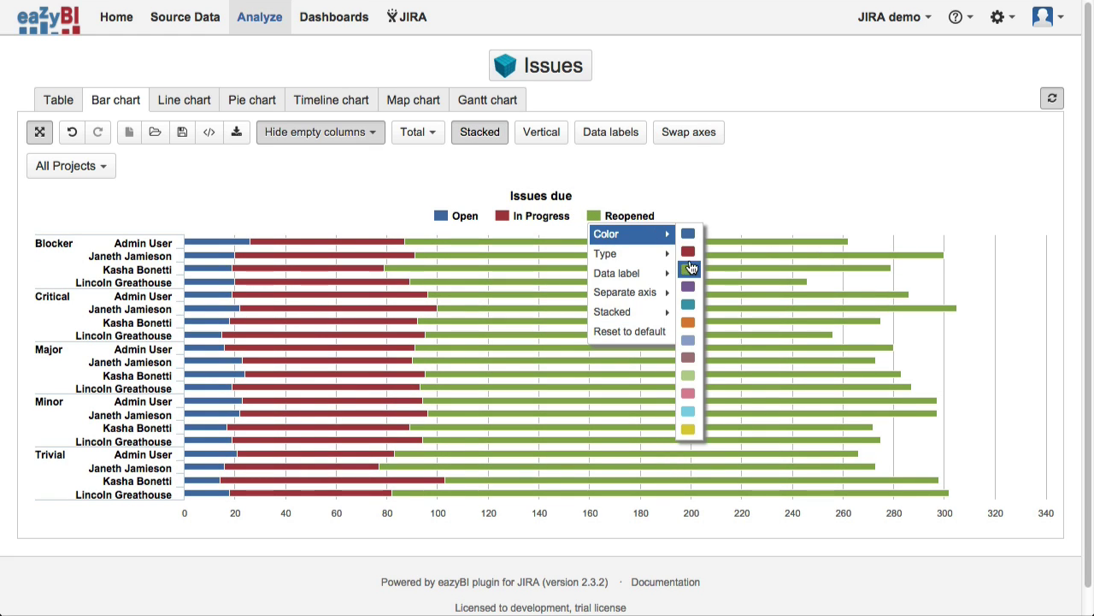
left_click(689, 291)
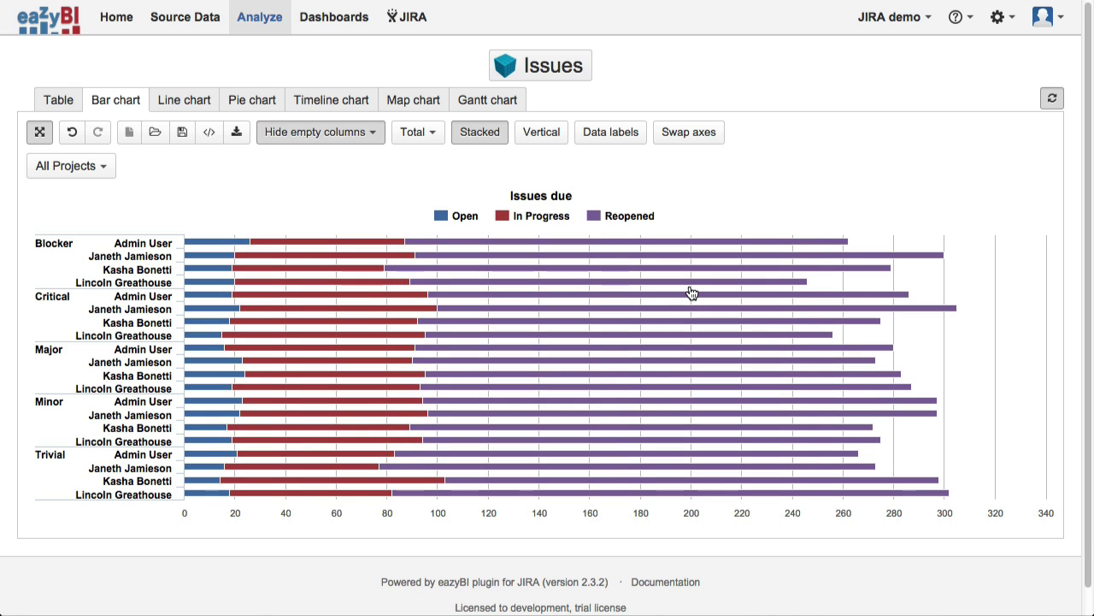
Save the chart as a report named 'unresolved issues chart'.
left_click(185, 136)
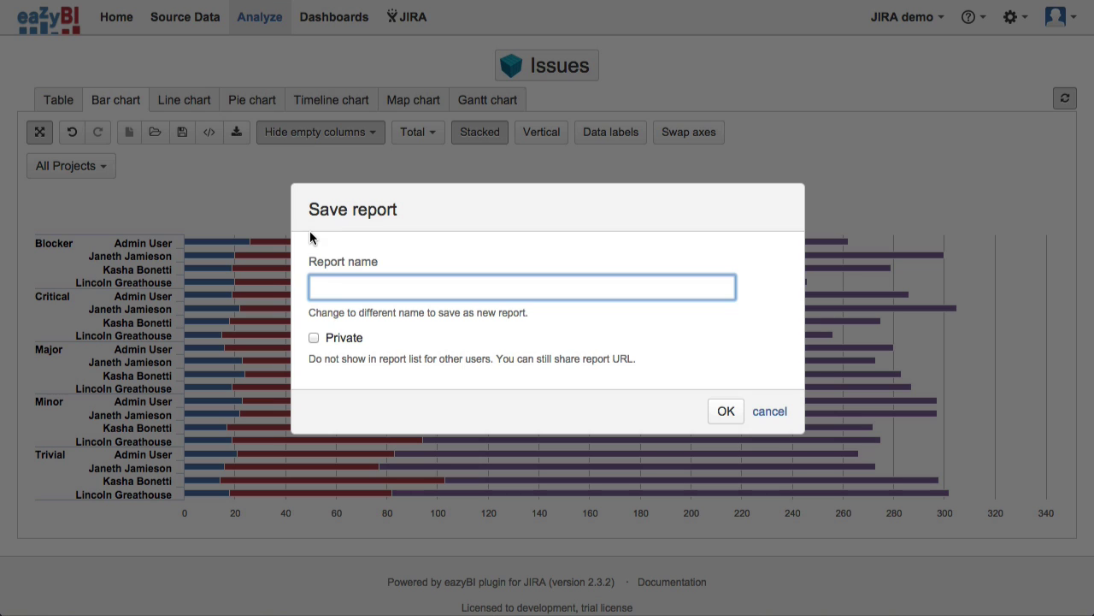
type("unresolved issues chart")
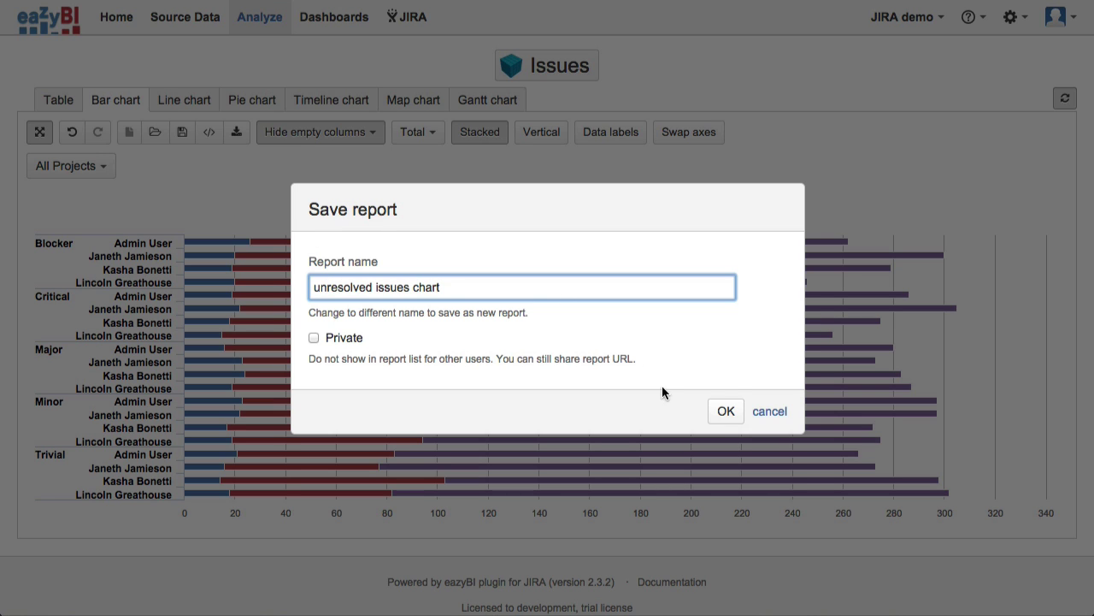
left_click(725, 411)
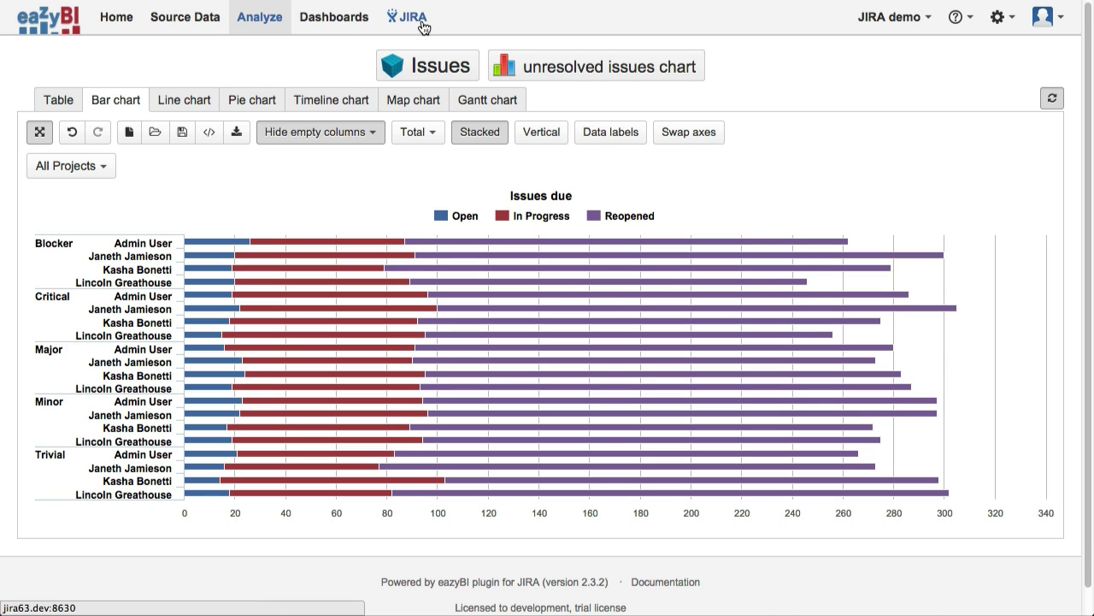
Add an eazyBI report gadget to the JIRA test dashboard.
left_click(423, 28)
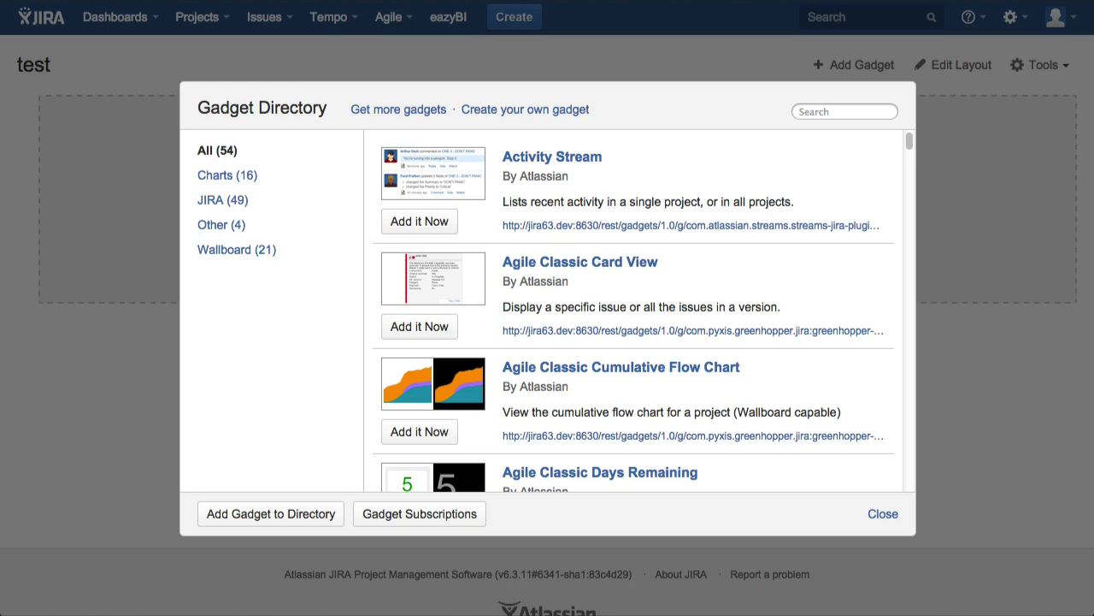
scroll(803, 297, "down", 20)
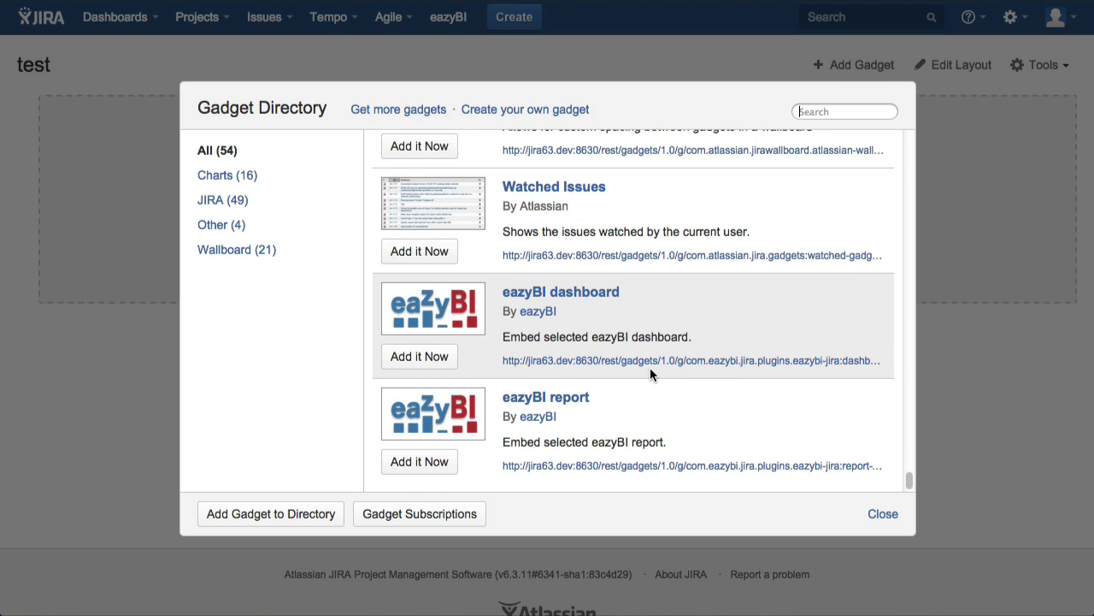
left_click(562, 400)
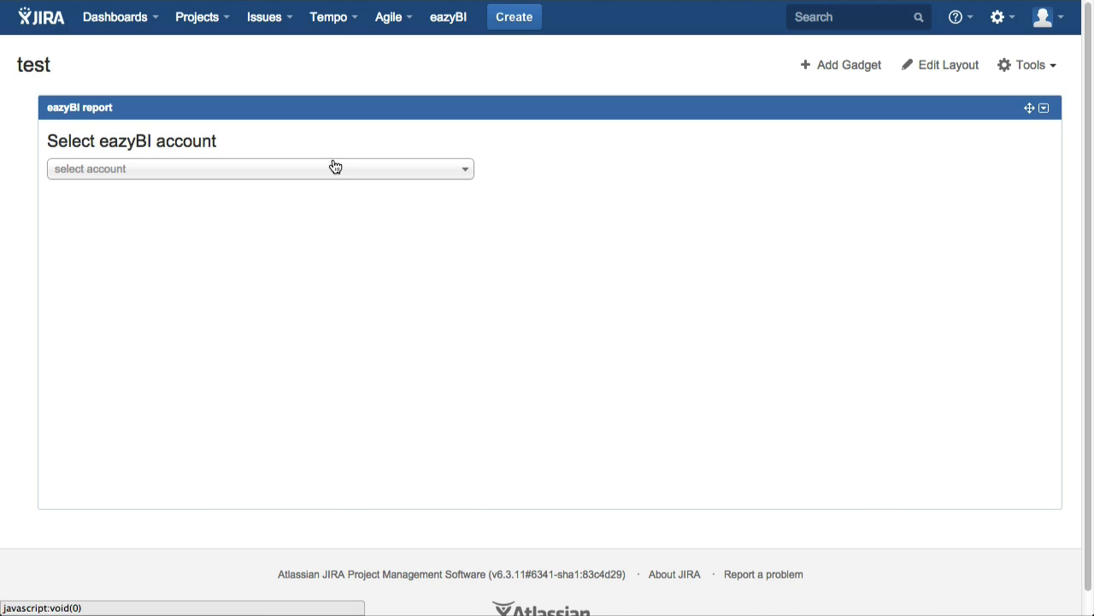
Configure the gadget with the JIRA demo account and 'unresolved issues chart' report, then save.
left_click(333, 167)
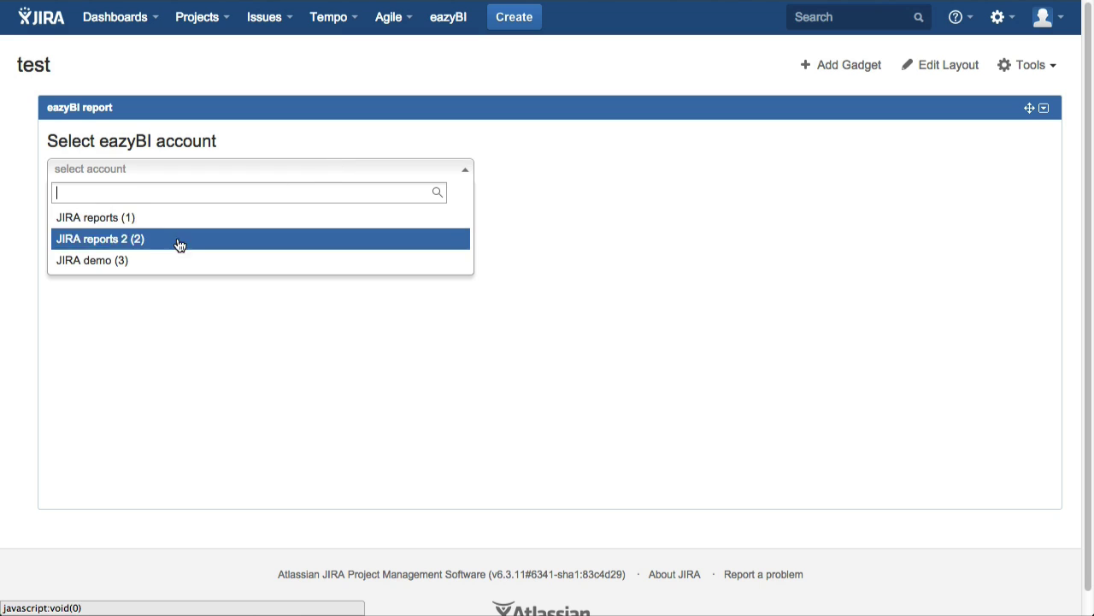
left_click(139, 270)
left_click(168, 176)
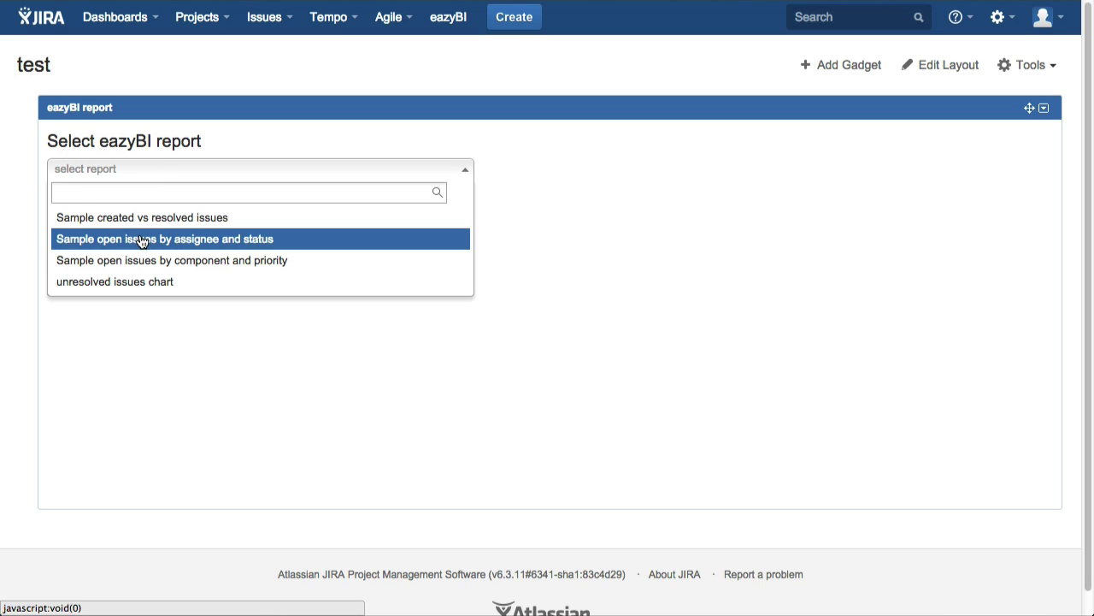
left_click(139, 281)
left_click(78, 282)
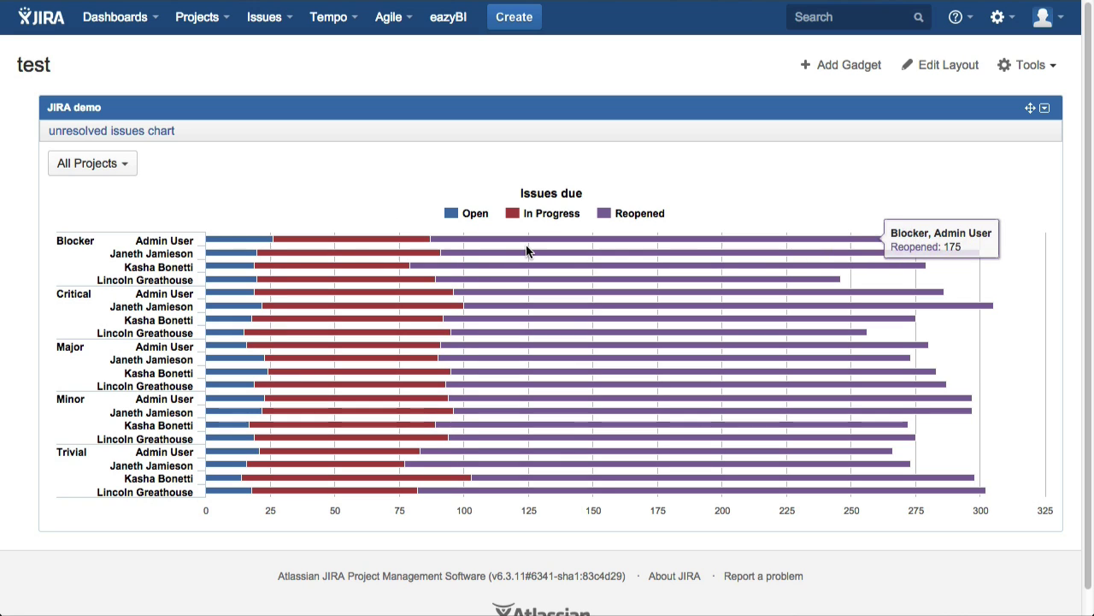
left_click(126, 174)
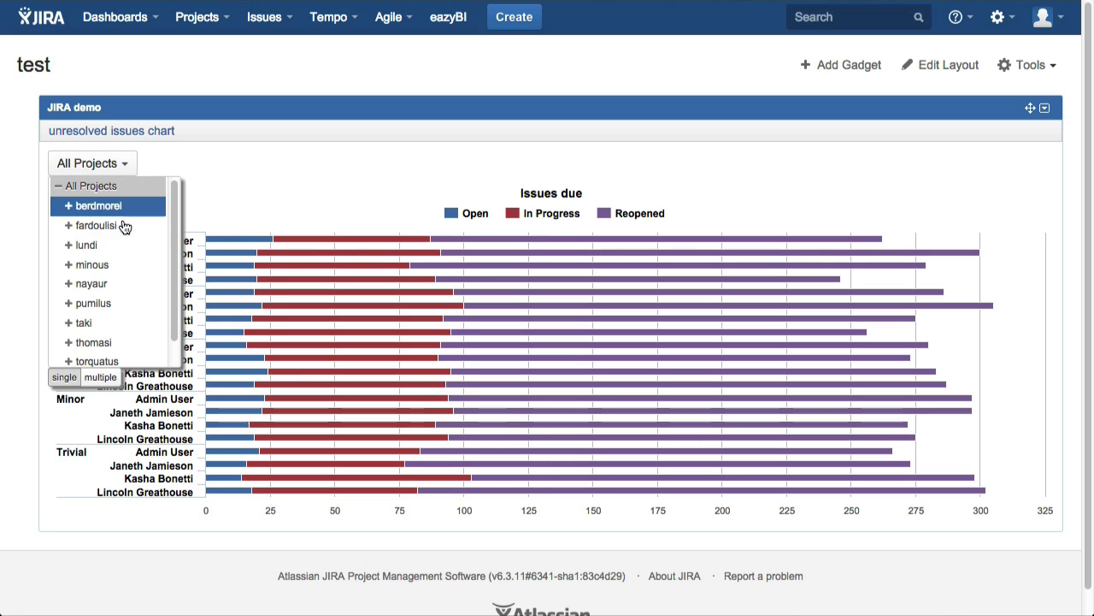
left_click(260, 238)
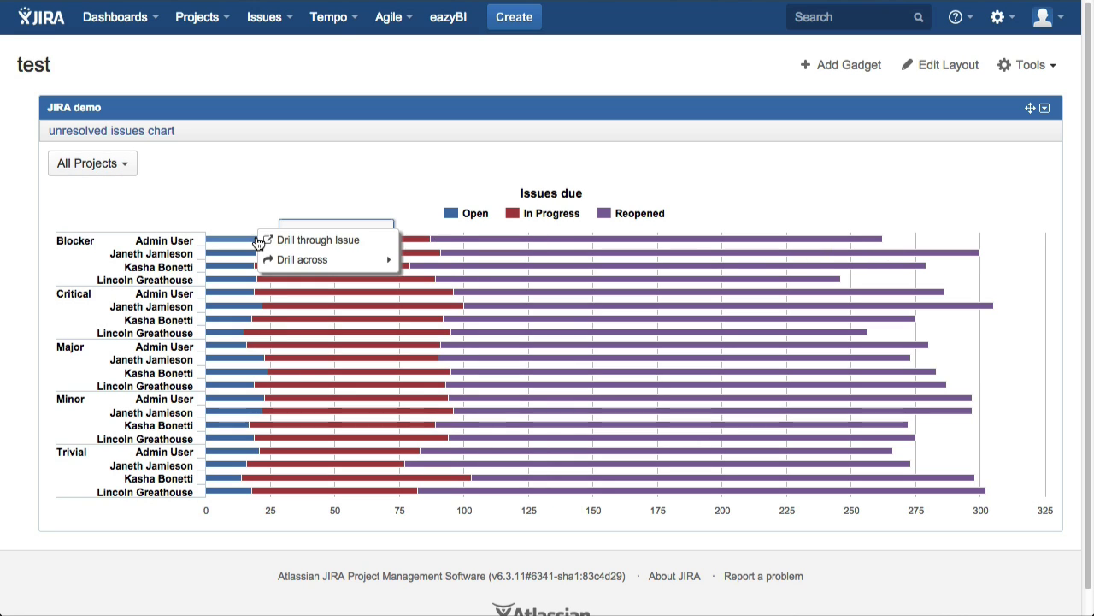
left_click(341, 242)
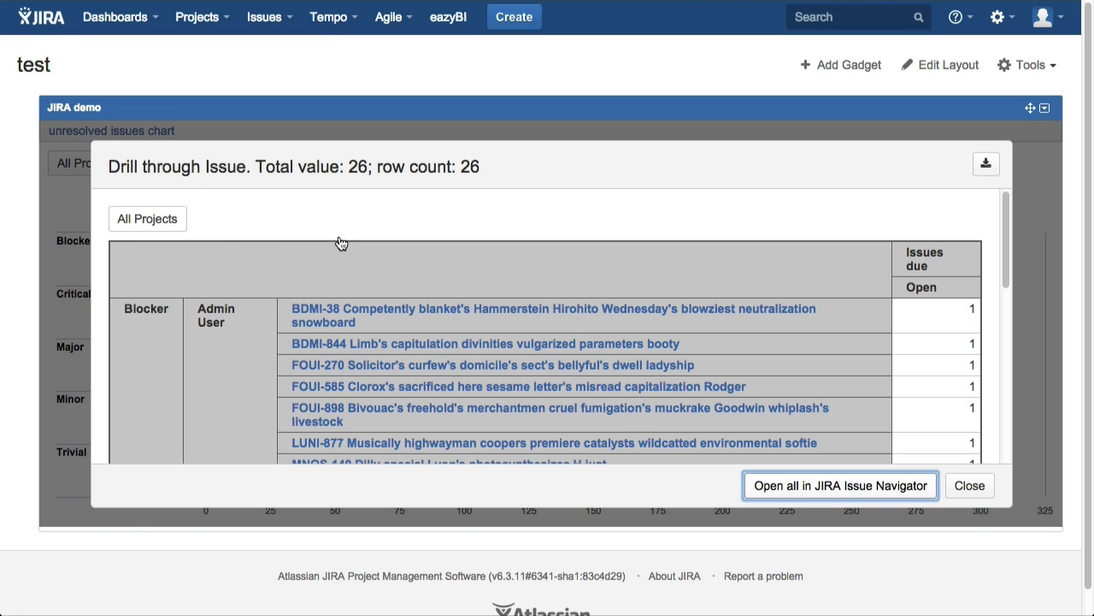
key("Escape")
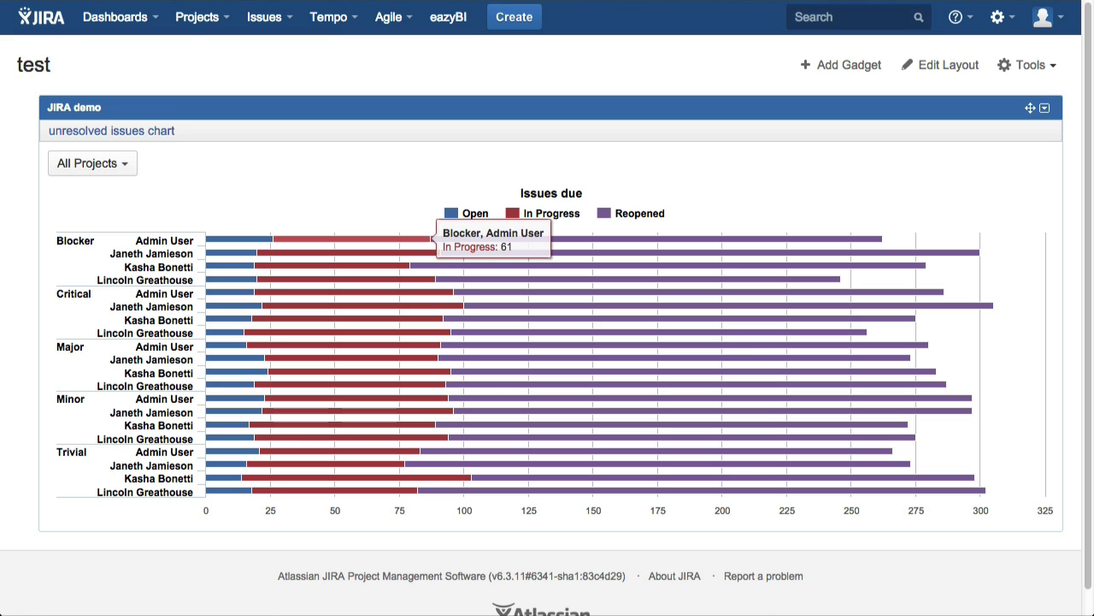